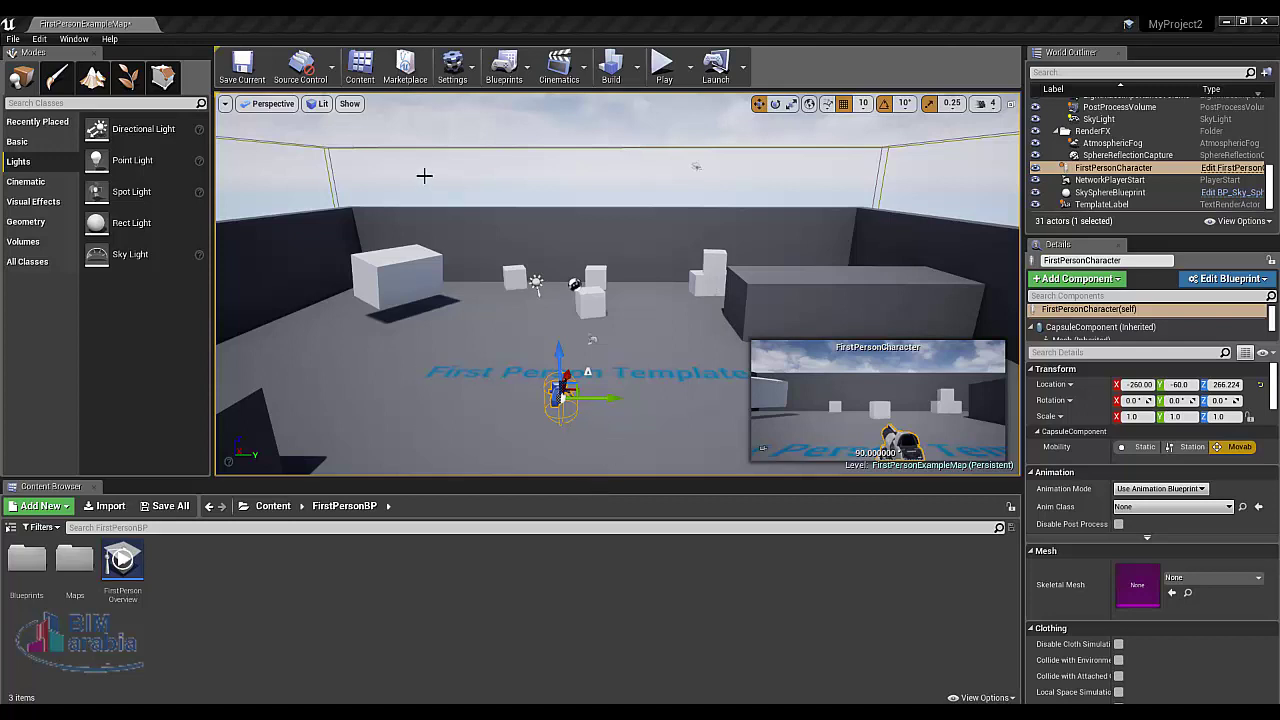
Navigate the Content Browser from Content into FirstPersonBP, then into its Blueprints folder.
{"action": "left_click", "coordinate": [268, 505]}
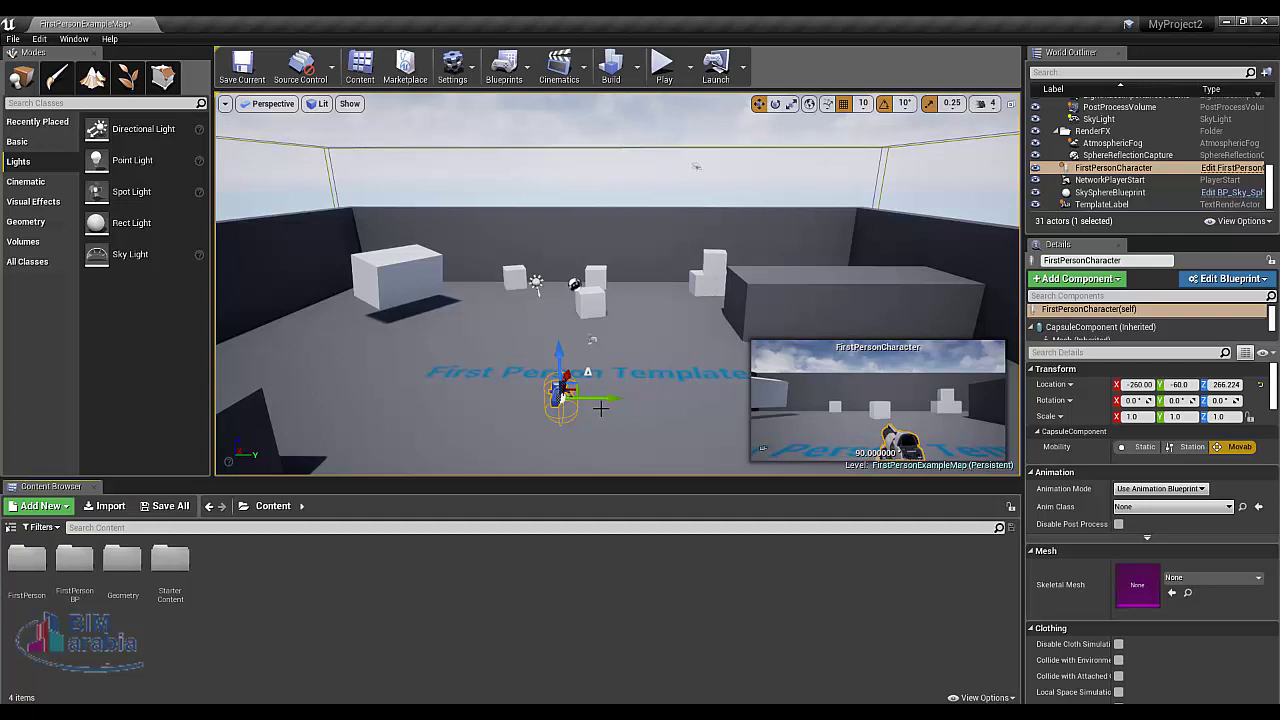
{"action": "double_click", "coordinate": [76, 580]}
{"action": "left_click", "coordinate": [42, 567]}
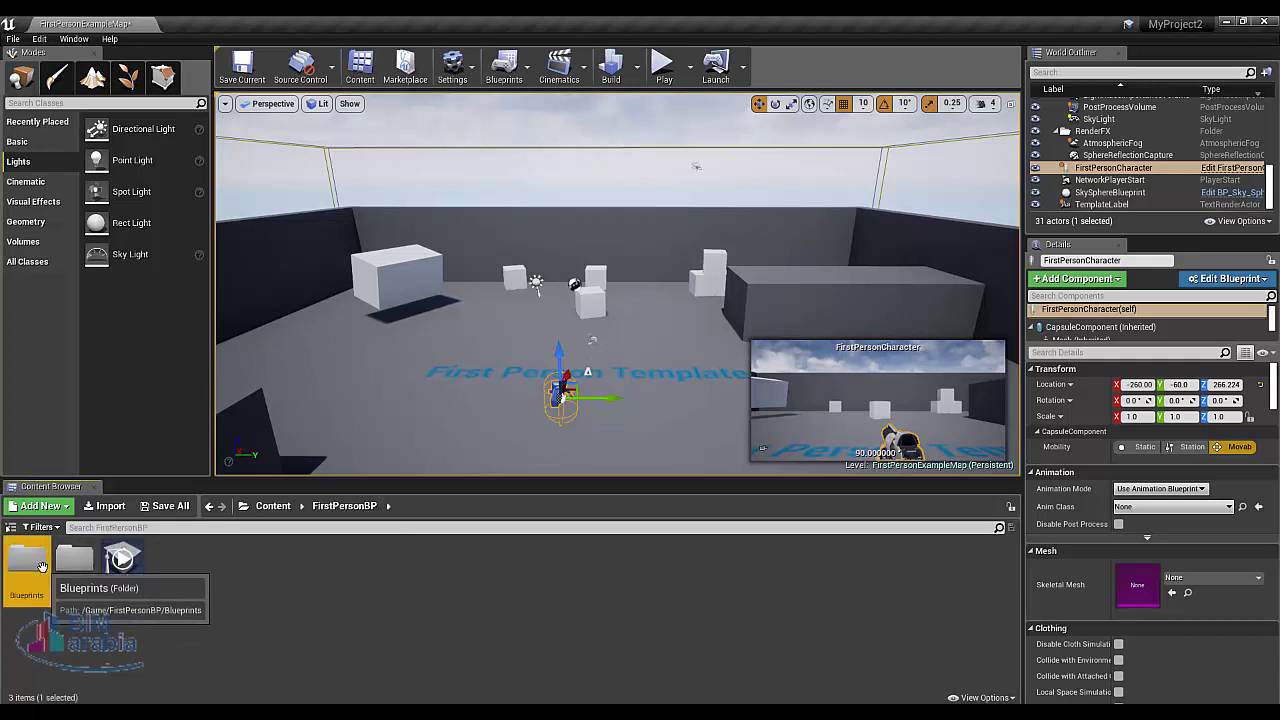
{"action": "double_click", "coordinate": [42, 567]}
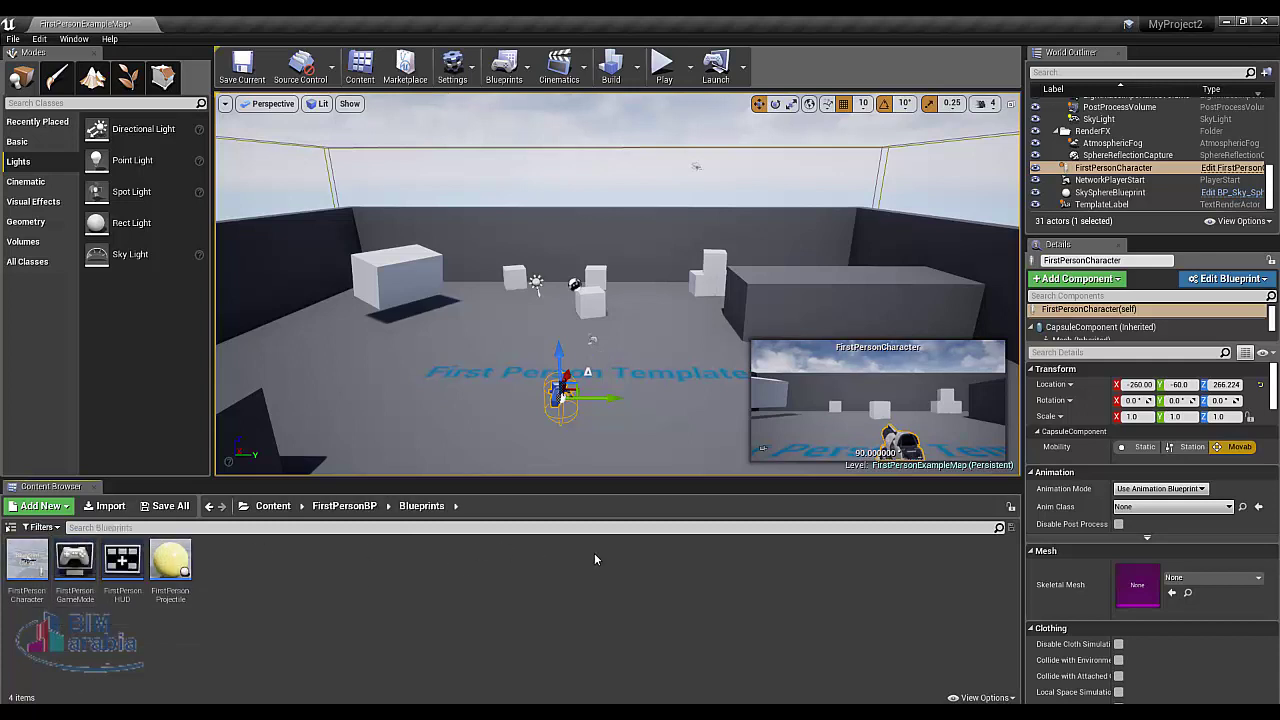
Create a new Blueprint Class with Actor as its parent, named NewBlueprint.
{"action": "right_click", "coordinate": [268, 571]}
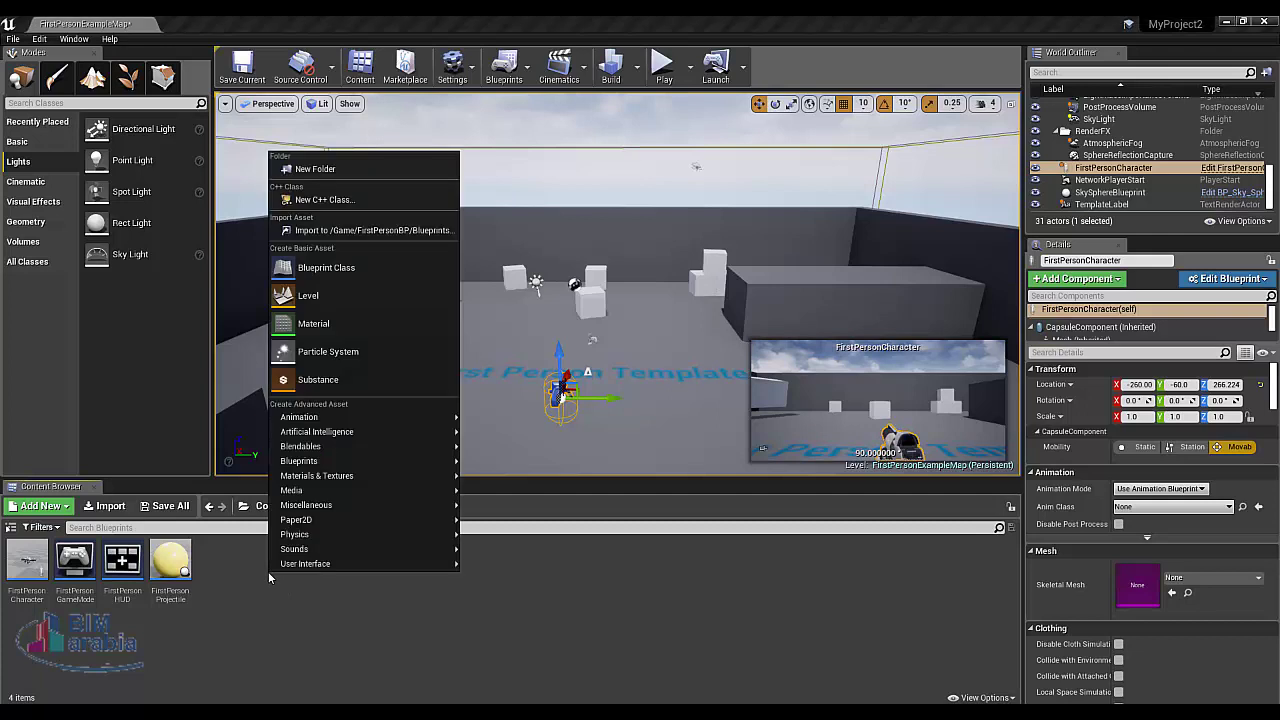
{"action": "mouse_move", "coordinate": [389, 464]}
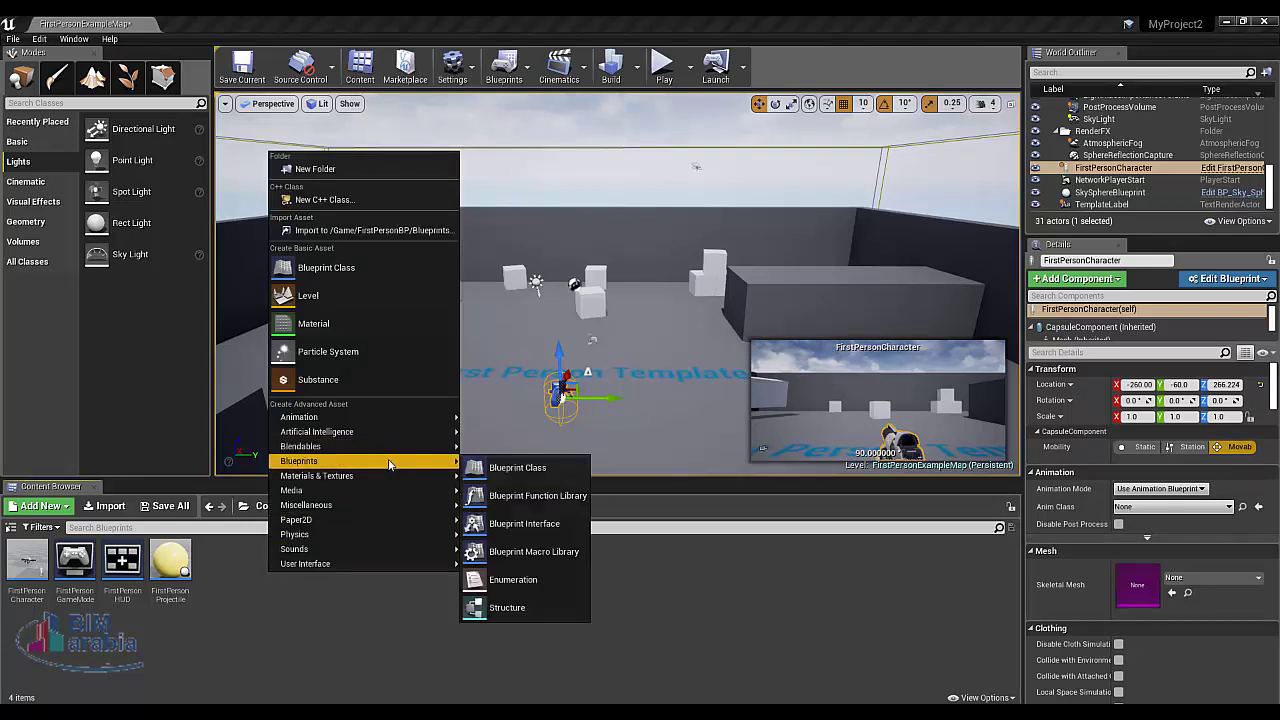
{"action": "left_click", "coordinate": [561, 473]}
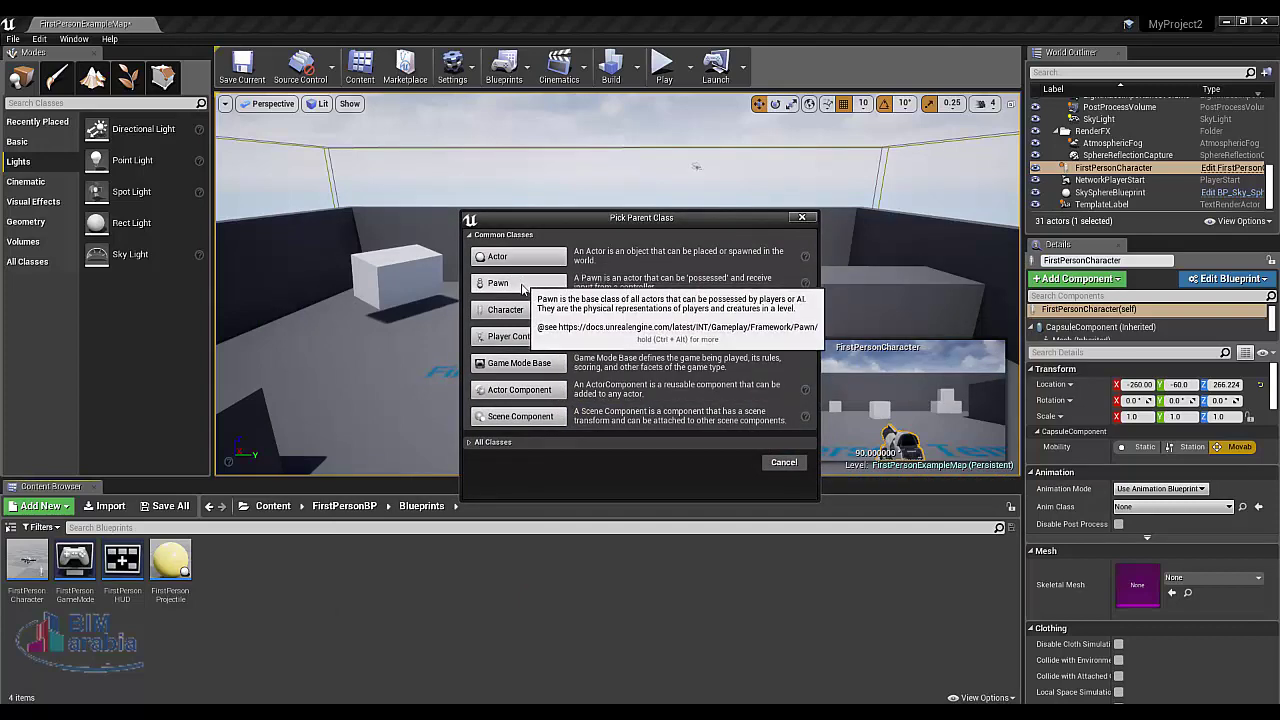
{"action": "left_click", "coordinate": [521, 259]}
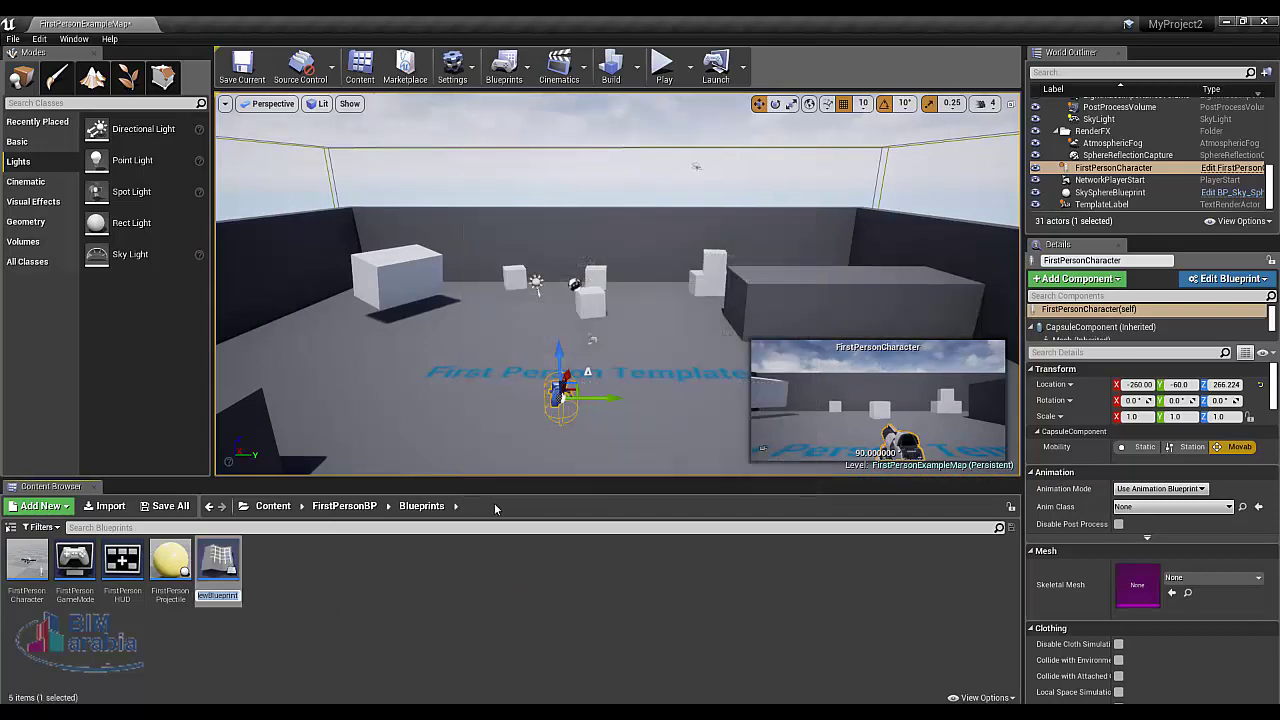
Open NewBlueprint in the blueprint editor and move its window up and to the right.
{"action": "double_click", "coordinate": [228, 568]}
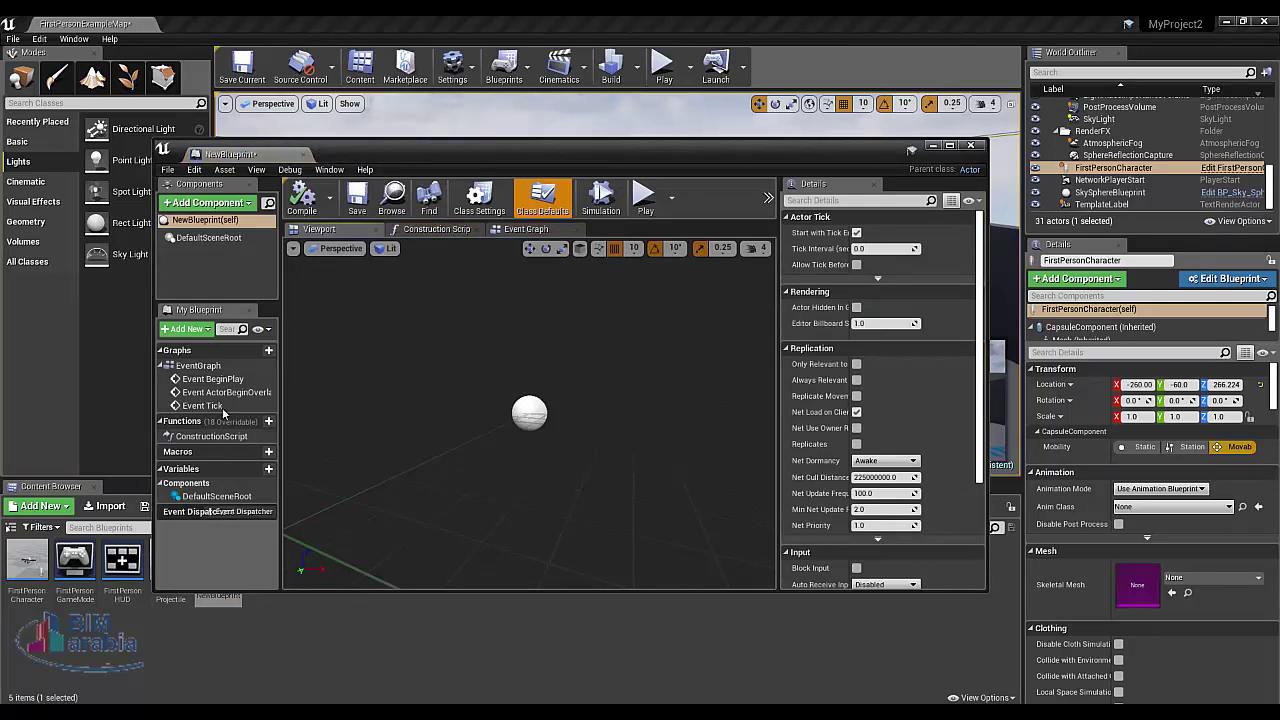
{"action": "left_click_drag", "start_coordinate": [490, 162], "coordinate": [570, 124]}
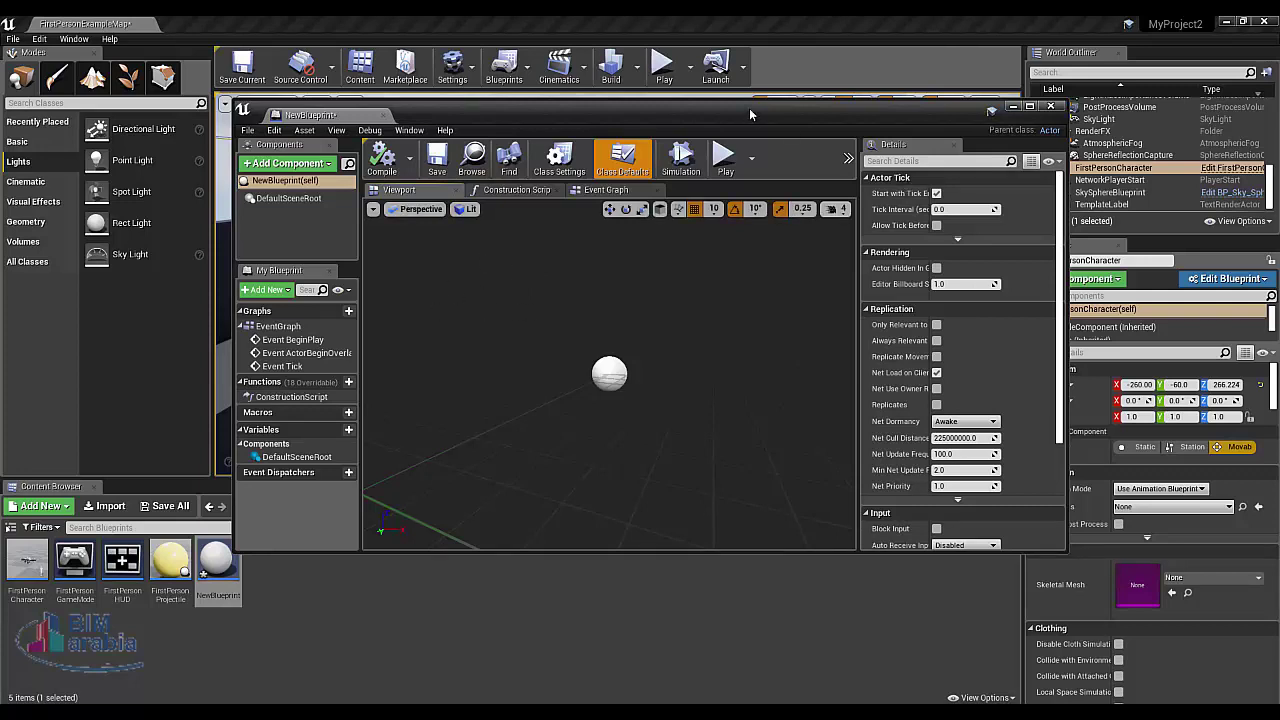
Maximize the NewBlueprint editor and switch to its Event Graph.
{"action": "left_click", "coordinate": [1030, 106]}
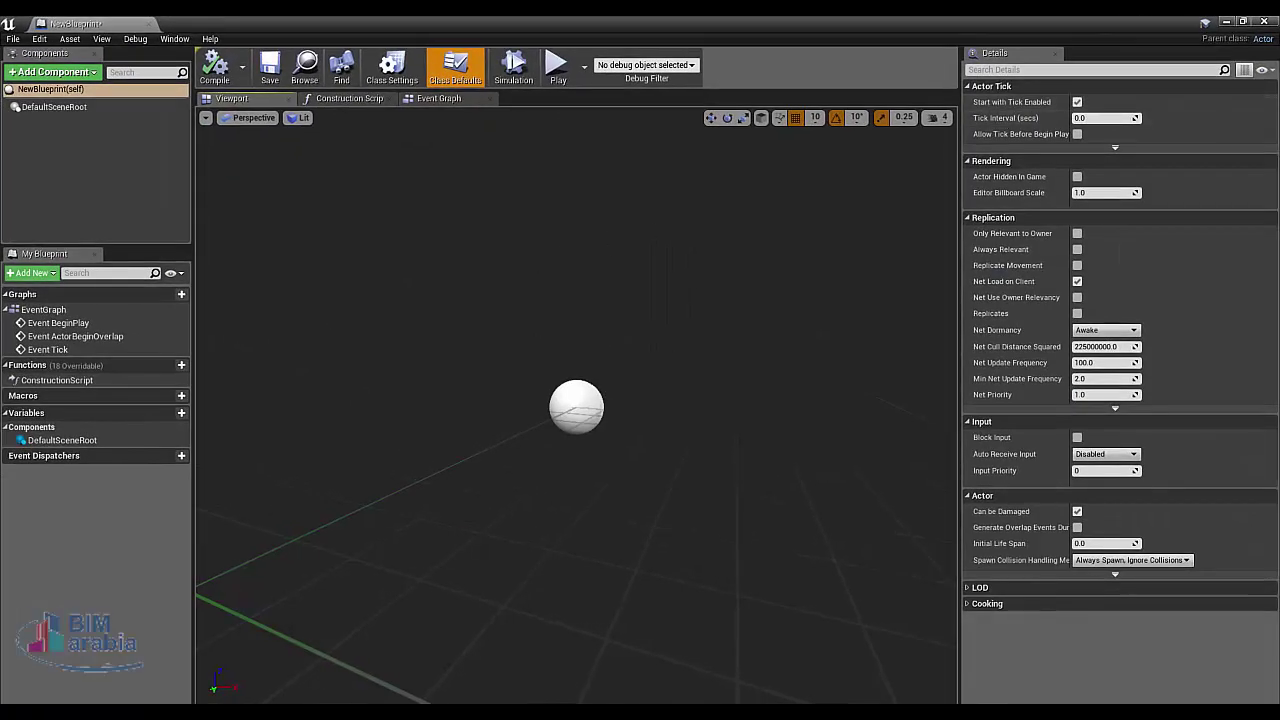
{"action": "left_click", "coordinate": [447, 204]}
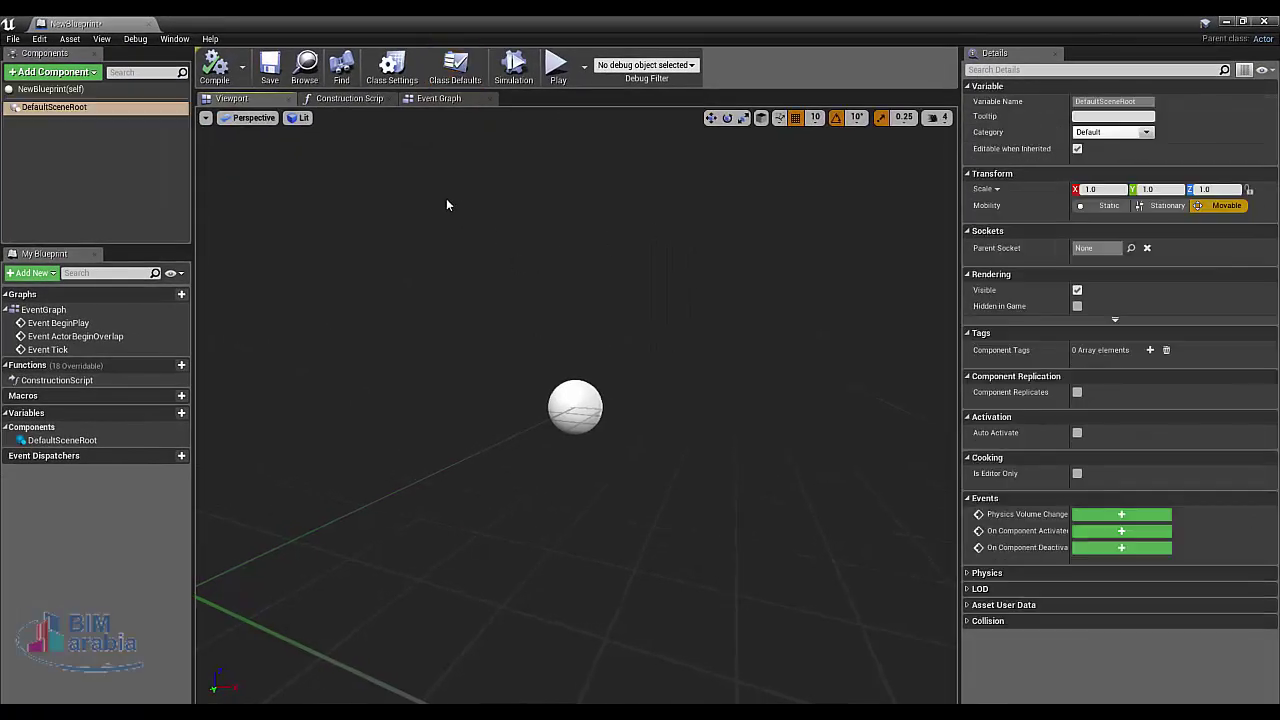
{"action": "left_click", "coordinate": [352, 99]}
{"action": "left_click", "coordinate": [445, 101]}
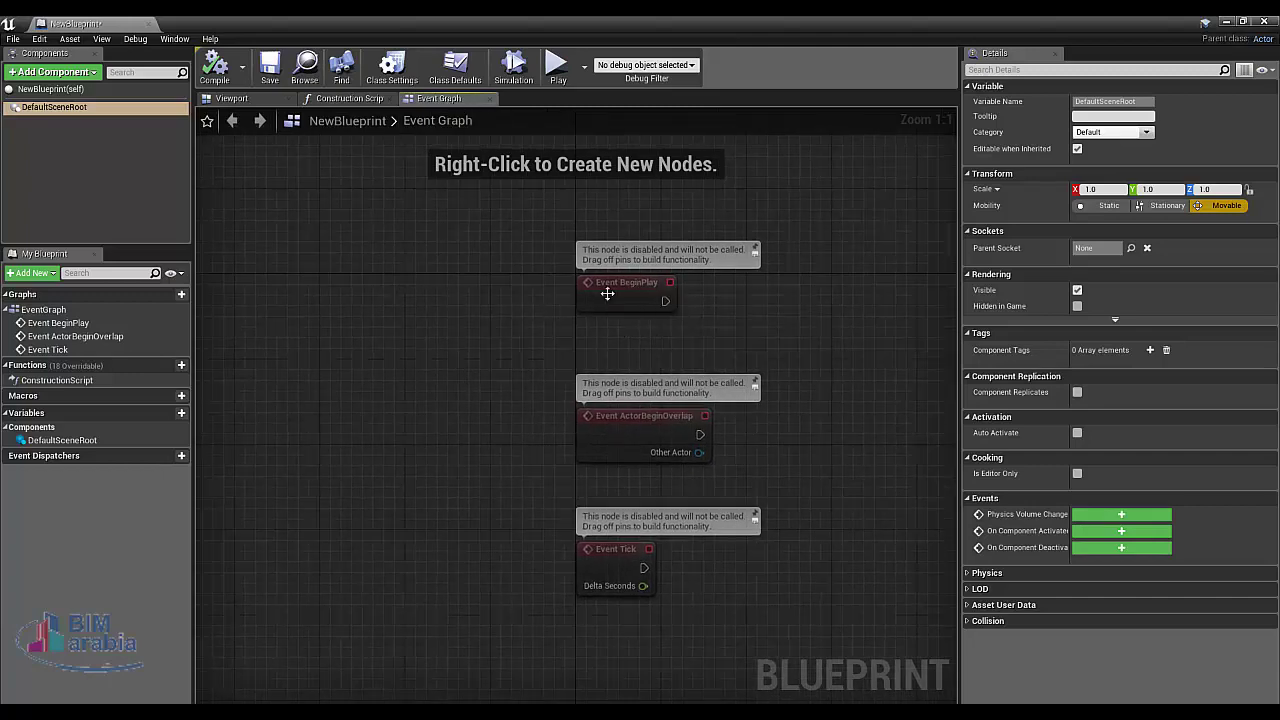
Search the graph's node list for 'event beg' to locate Event BeginPlay.
{"action": "right_click", "coordinate": [354, 265]}
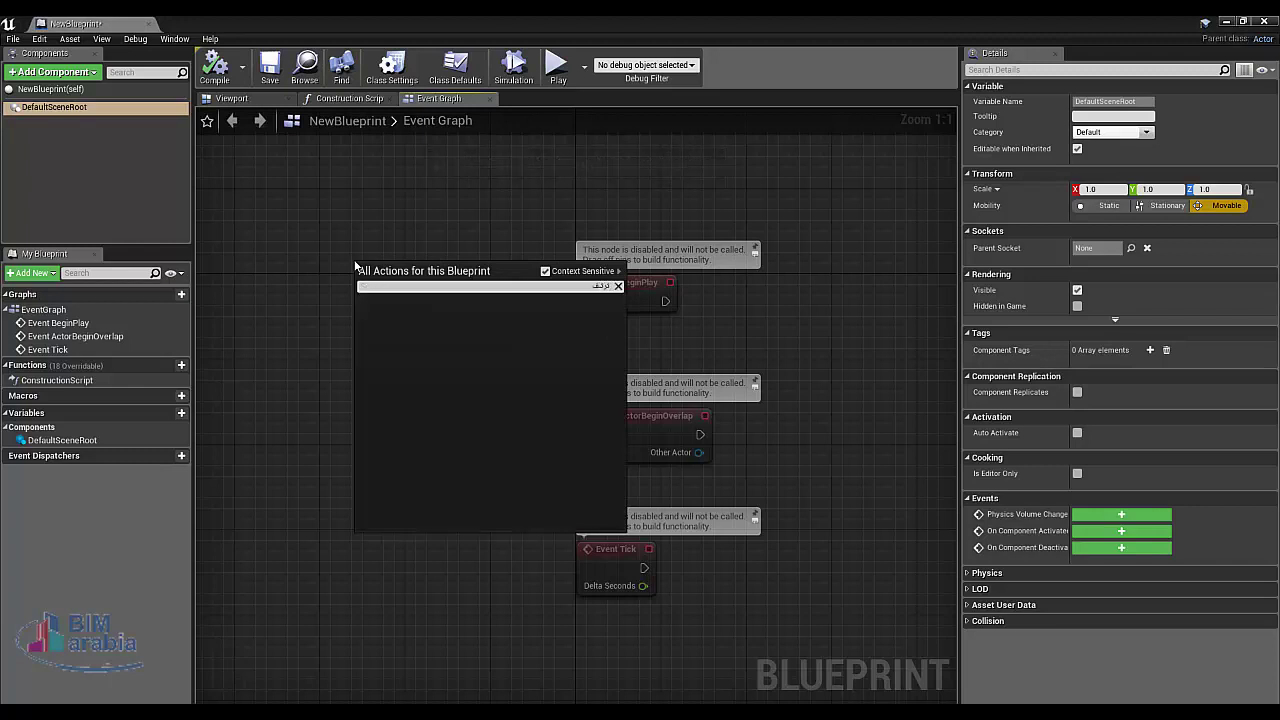
{"action": "key", "text": "ctrl+a"}
{"action": "type", "text": "e"}
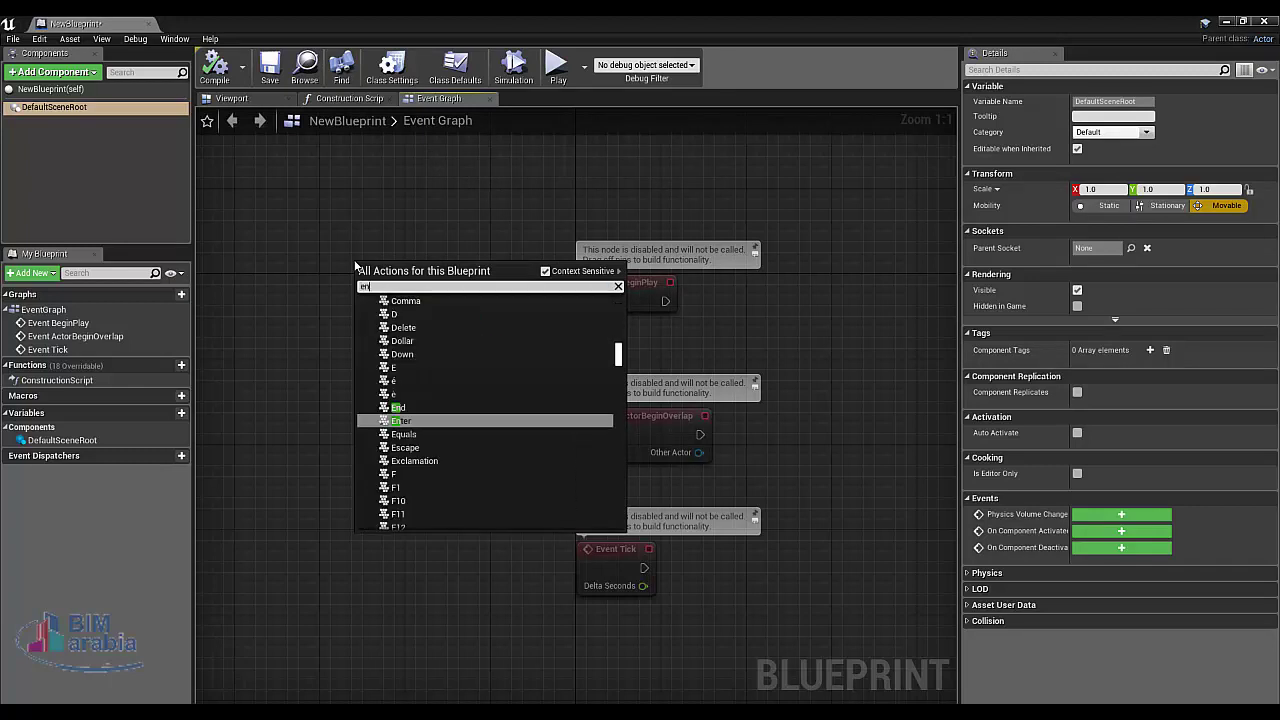
{"action": "type", "text": "vent"}
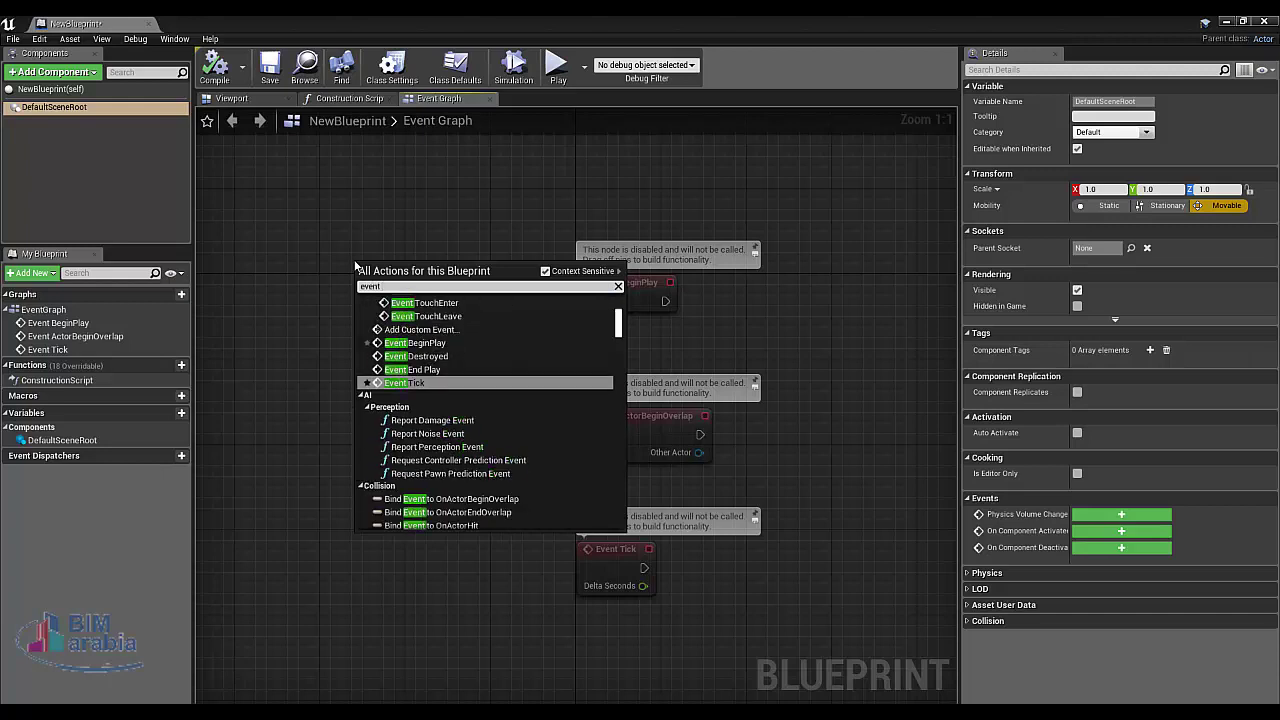
{"action": "type", "text": " beg"}
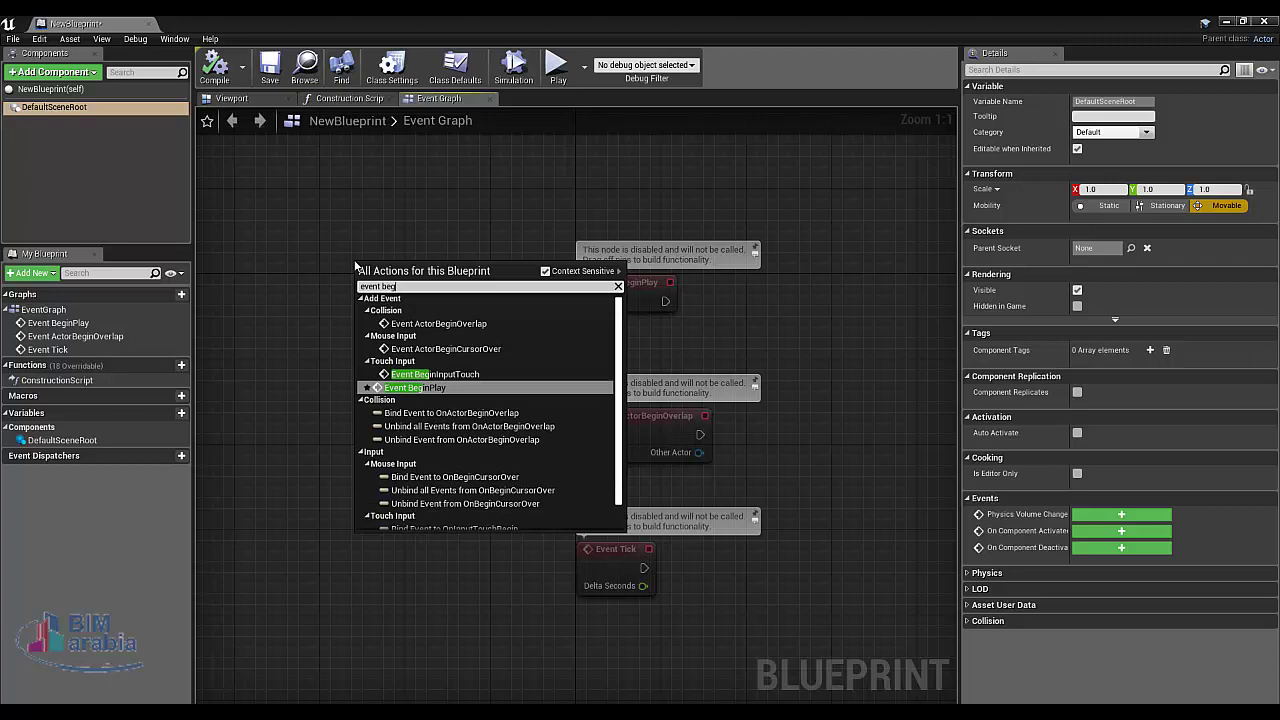
Wire a Print String node after Event BeginPlay with In String set to 'Hello World'.
{"action": "left_click", "coordinate": [438, 392]}
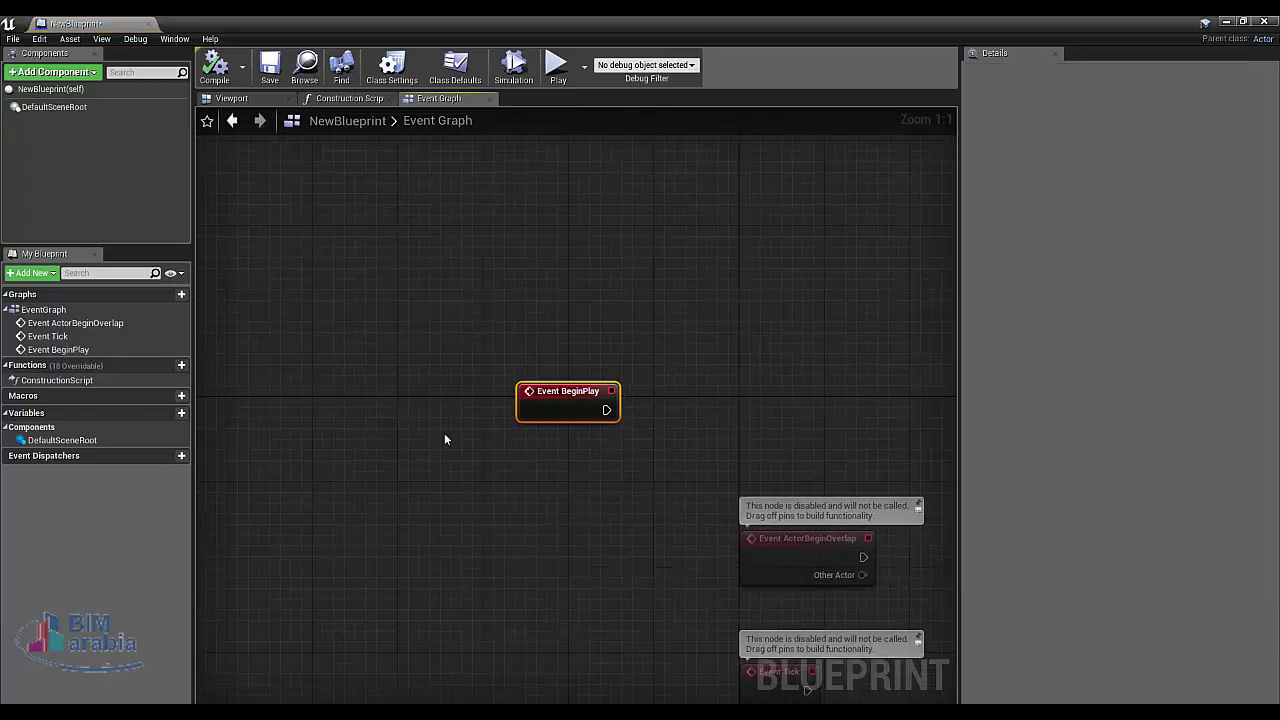
{"action": "mouse_move", "coordinate": [575, 400]}
{"action": "left_mouse_down"}
{"action": "mouse_move", "coordinate": [400, 291]}
{"action": "mouse_move", "coordinate": [592, 267]}
{"action": "left_mouse_up"}
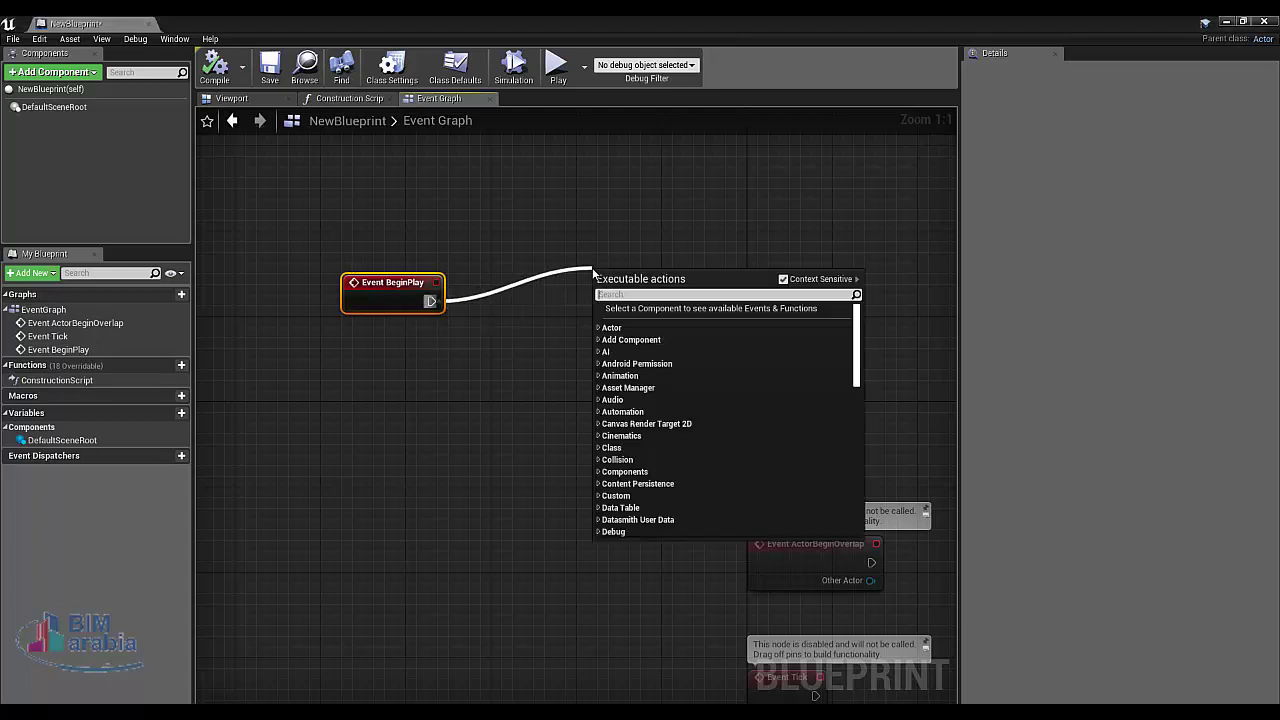
{"action": "type", "text": "print"}
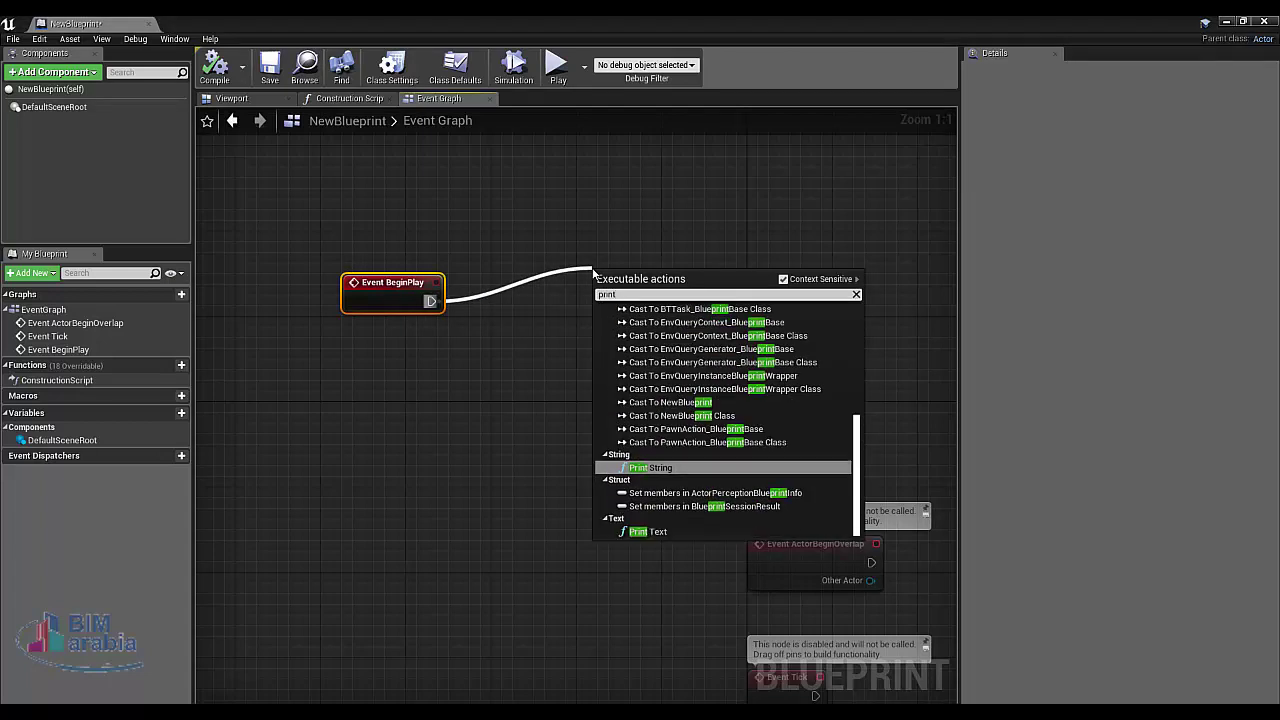
{"action": "left_click", "coordinate": [678, 465]}
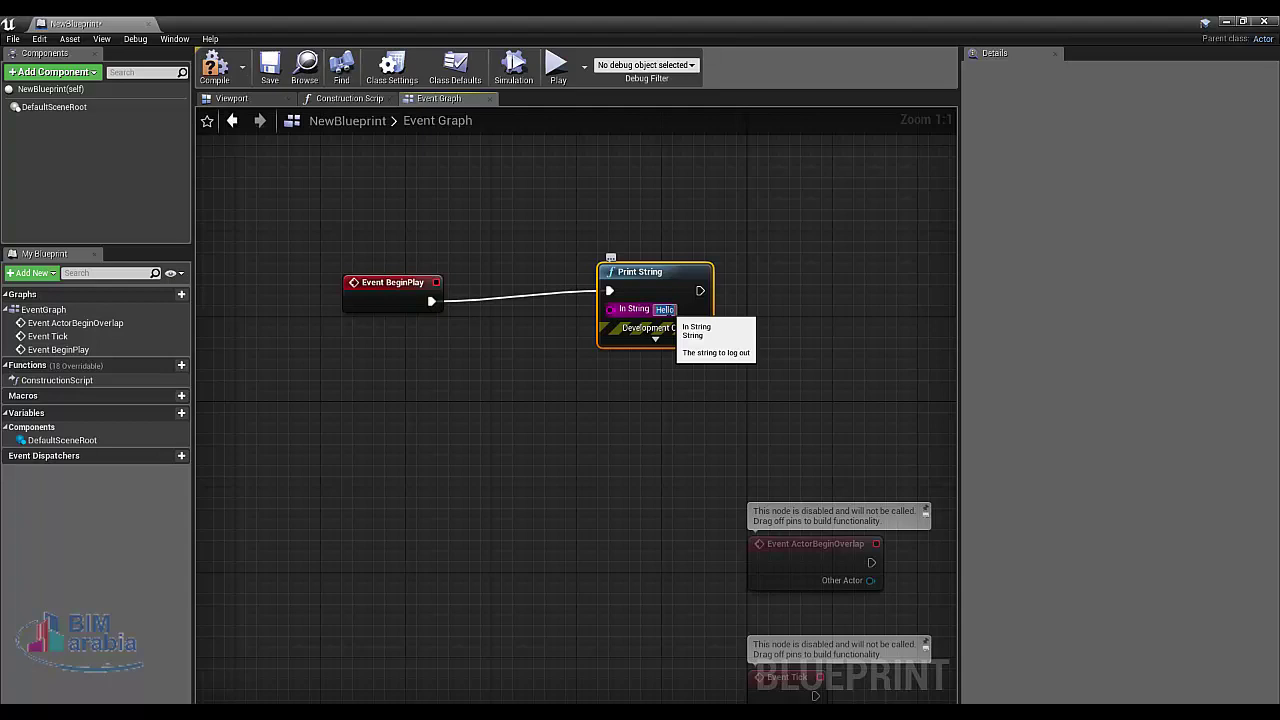
{"action": "type", "text": "Hel"}
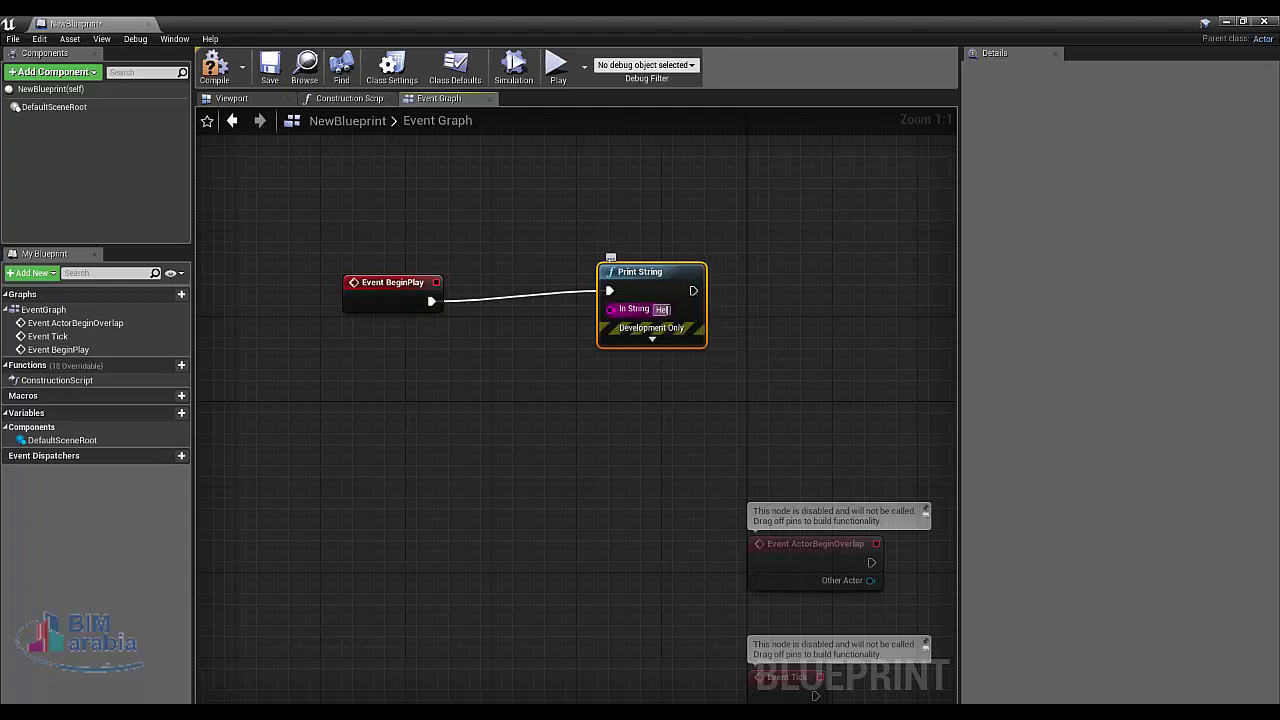
{"action": "type", "text": "low"}
{"action": "key", "text": "BackSpace"}
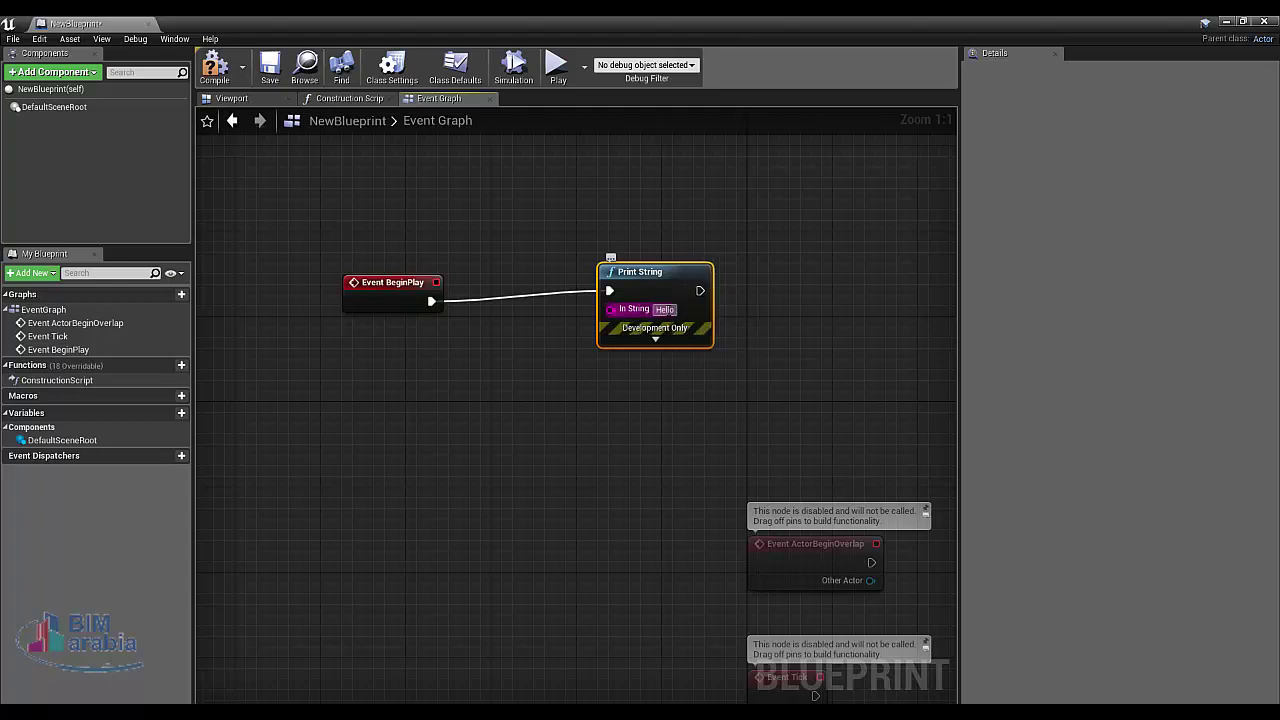
{"action": "type", "text": " Wo"}
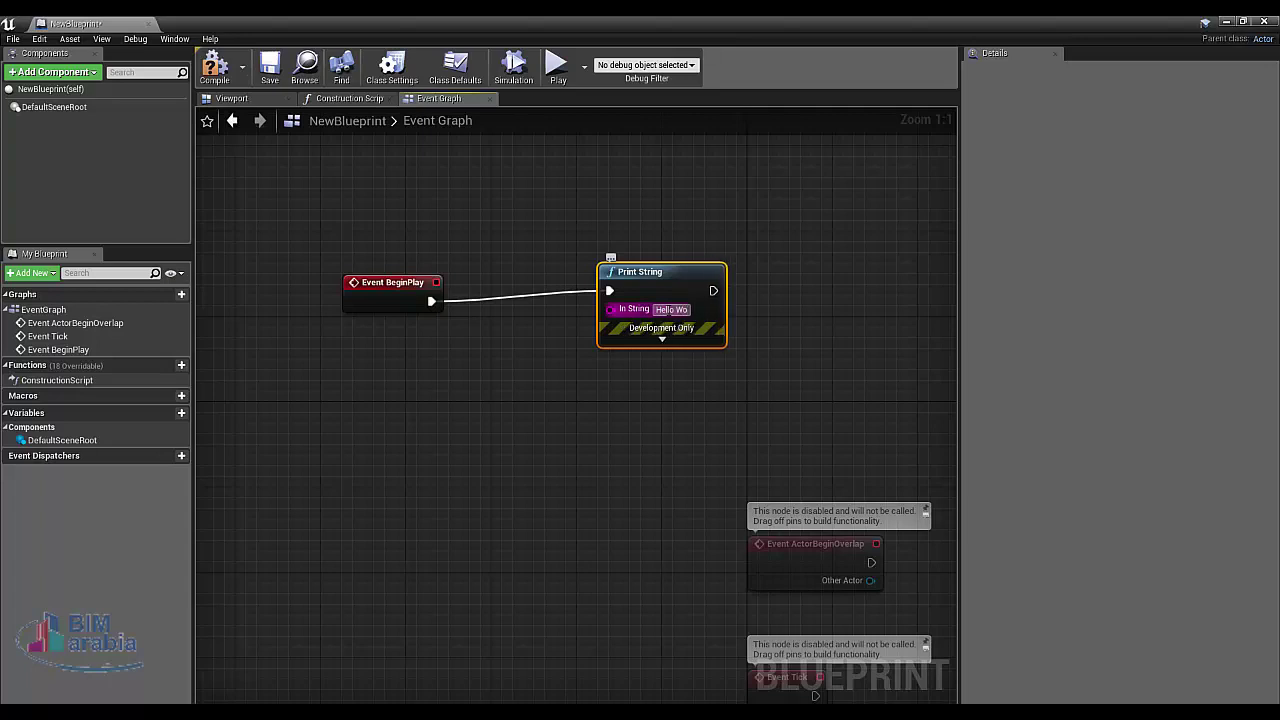
{"action": "type", "text": "rld"}
{"action": "key", "text": "Return"}
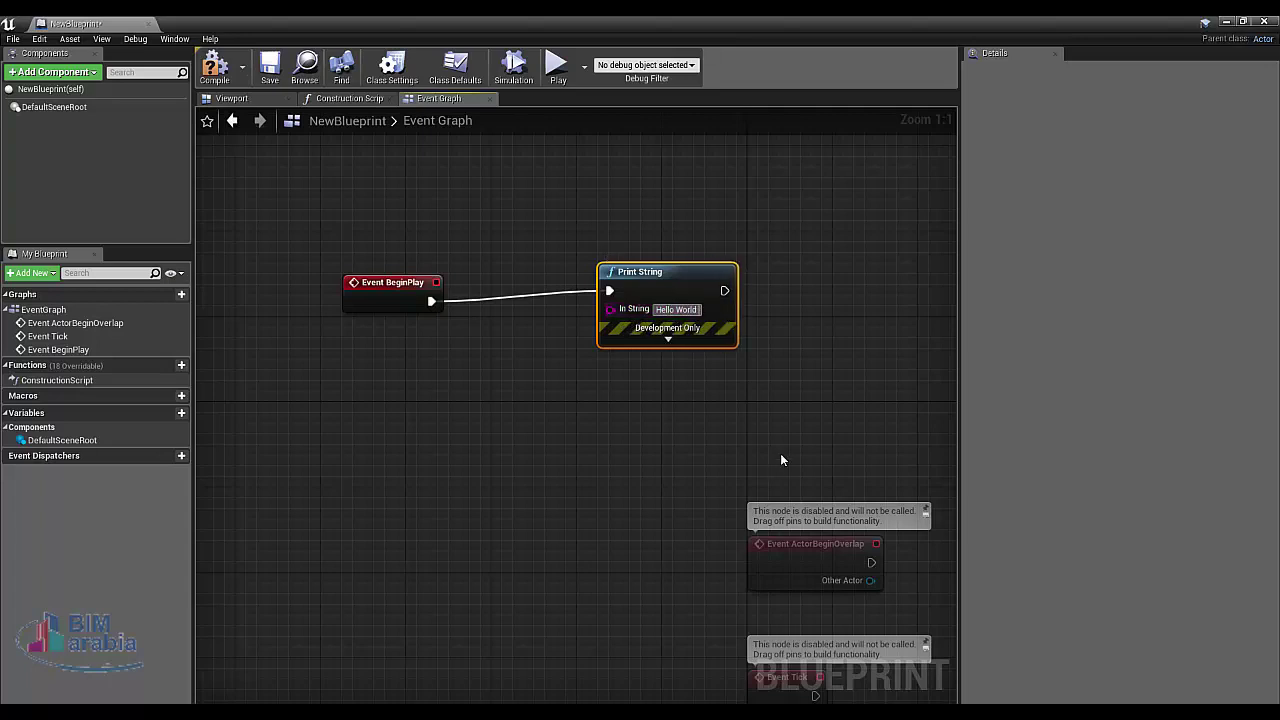
{"action": "left_click", "coordinate": [742, 362]}
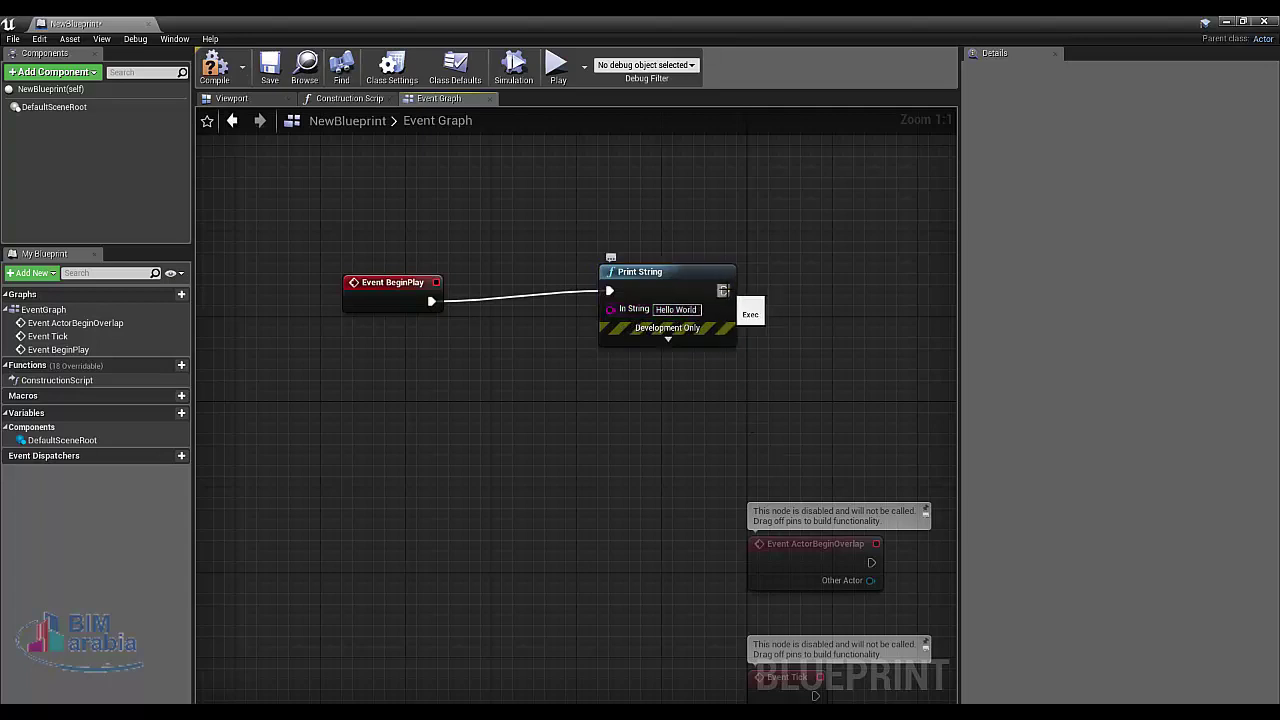
Add a second Print String after the Hello World one, typing a short greeting as its text.
{"action": "left_click_drag", "start_coordinate": [725, 291], "coordinate": [835, 282]}
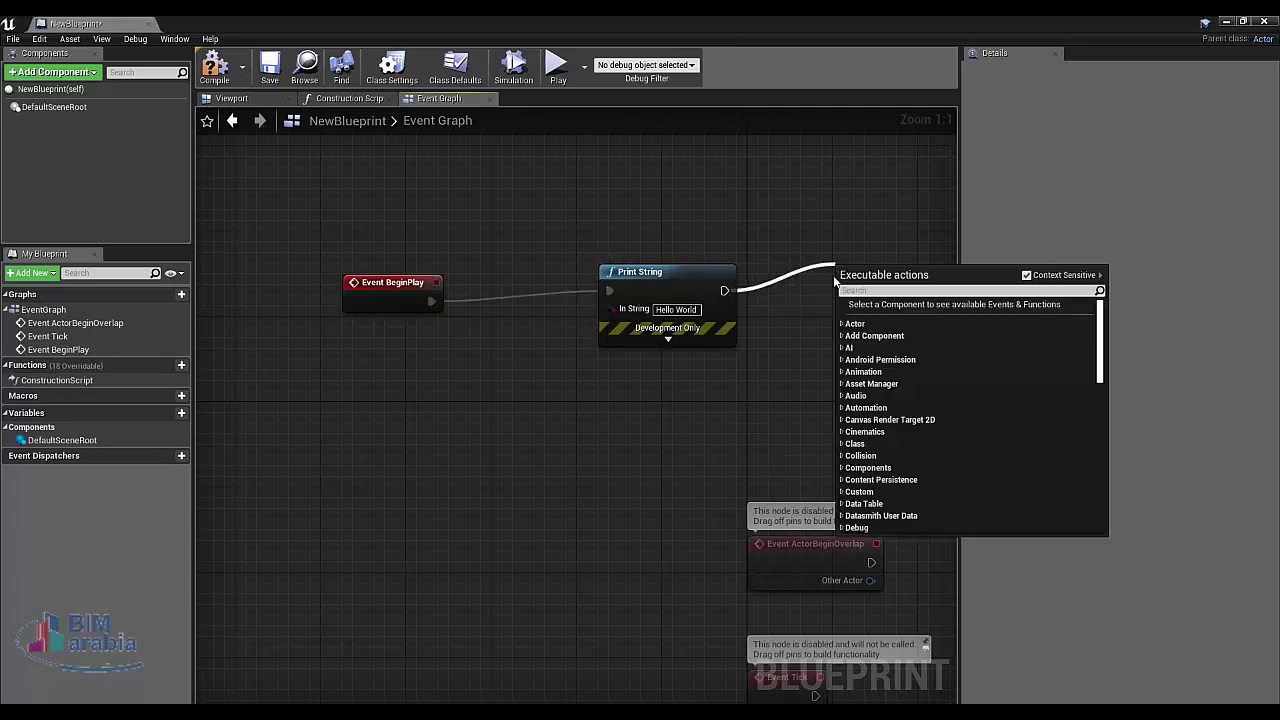
{"action": "type", "text": "p"}
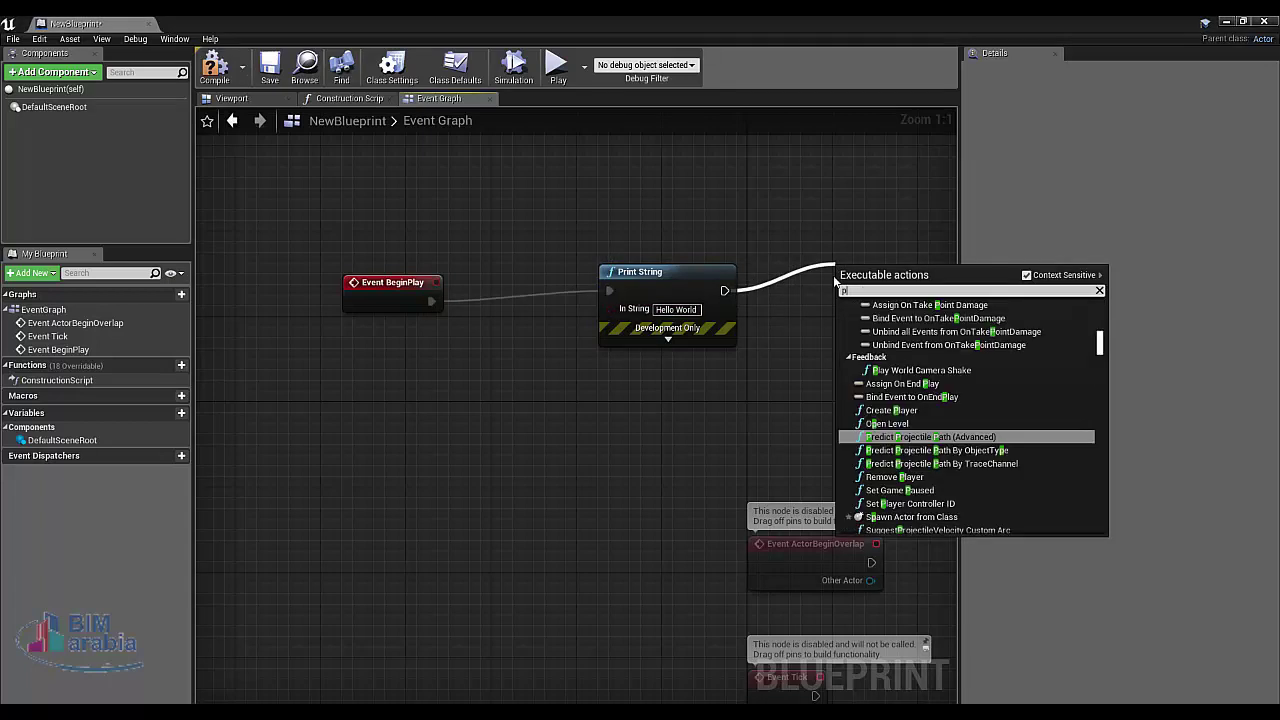
{"action": "type", "text": "ri"}
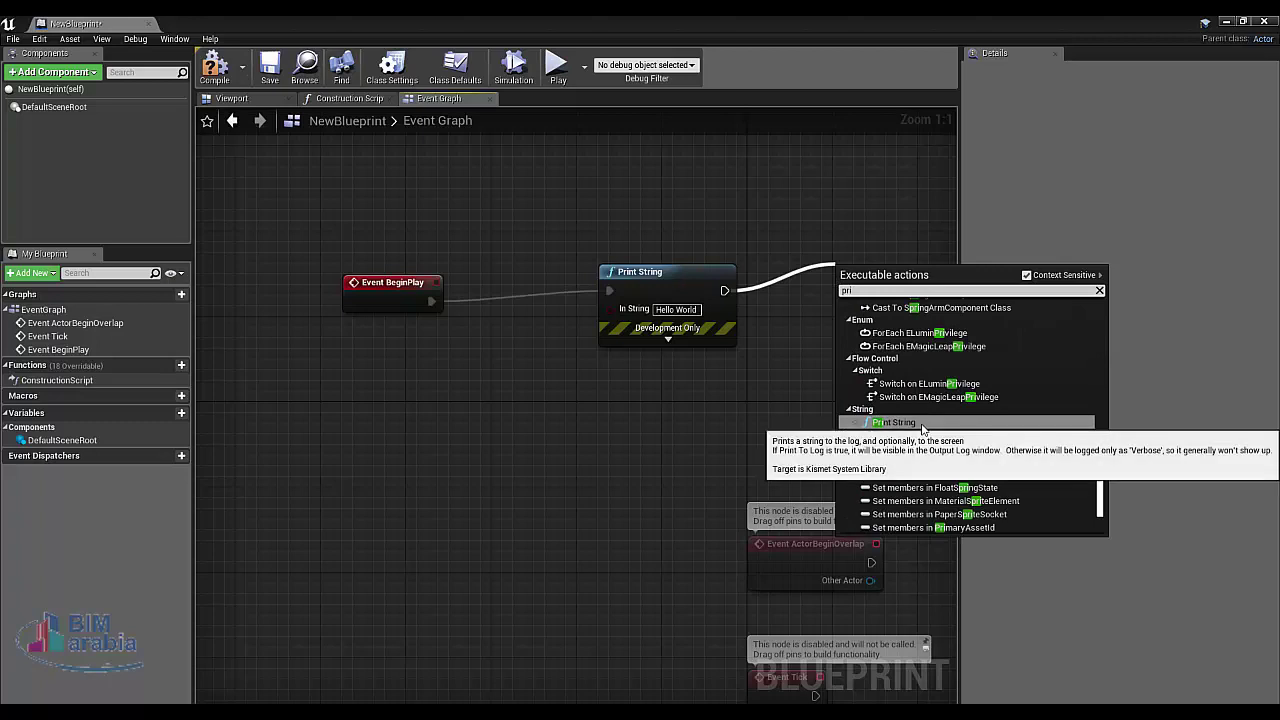
{"action": "left_click", "coordinate": [920, 422]}
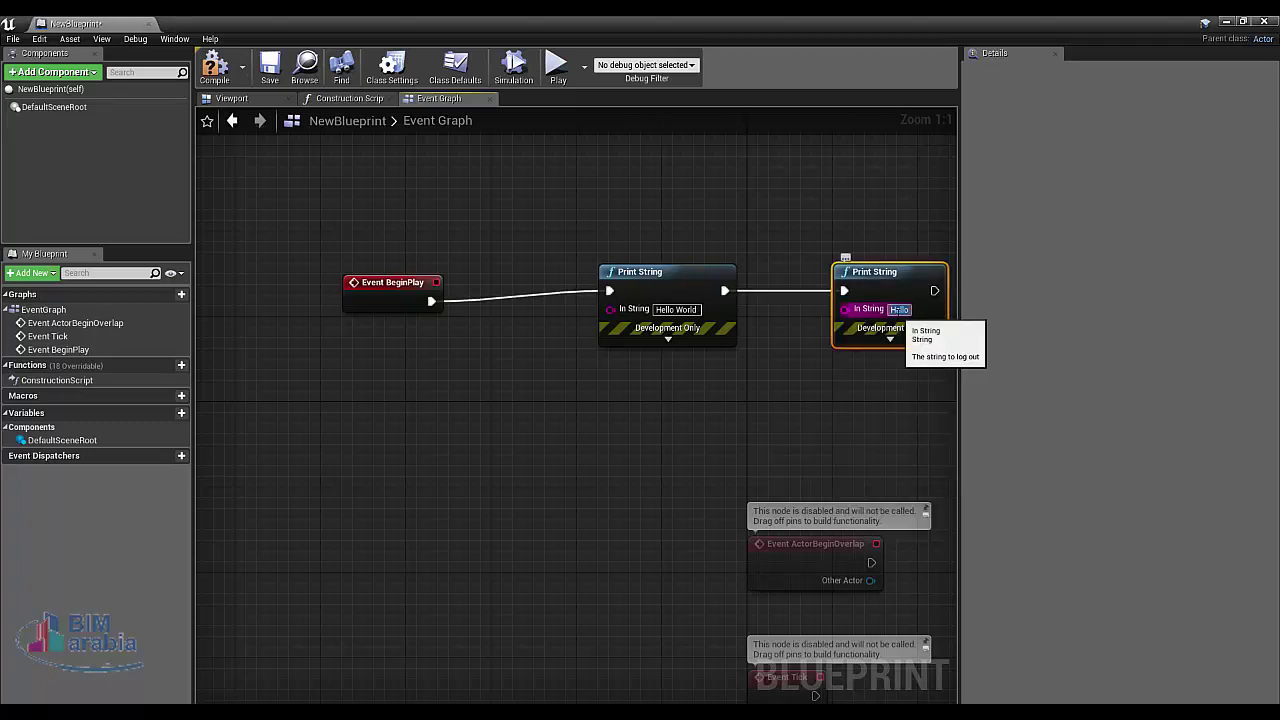
{"action": "type", "text": "N"}
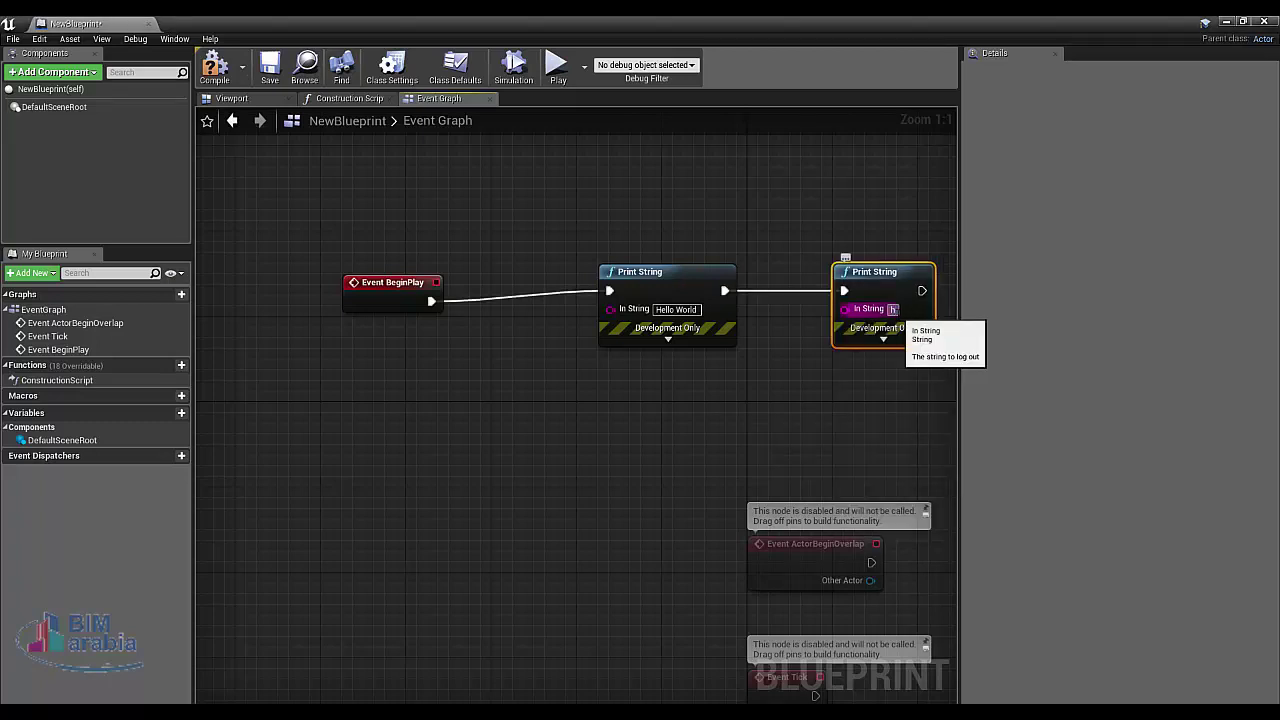
{"action": "type", "text": "hamar"}
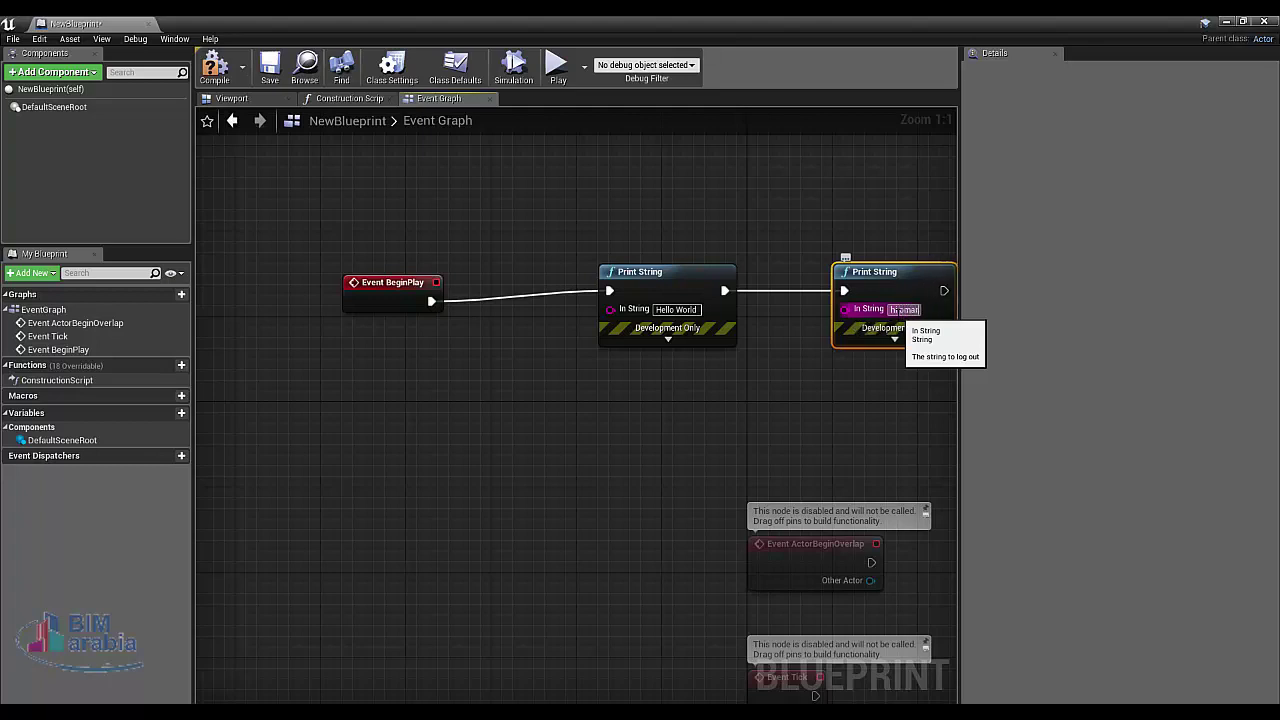
{"action": "left_click", "coordinate": [497, 434]}
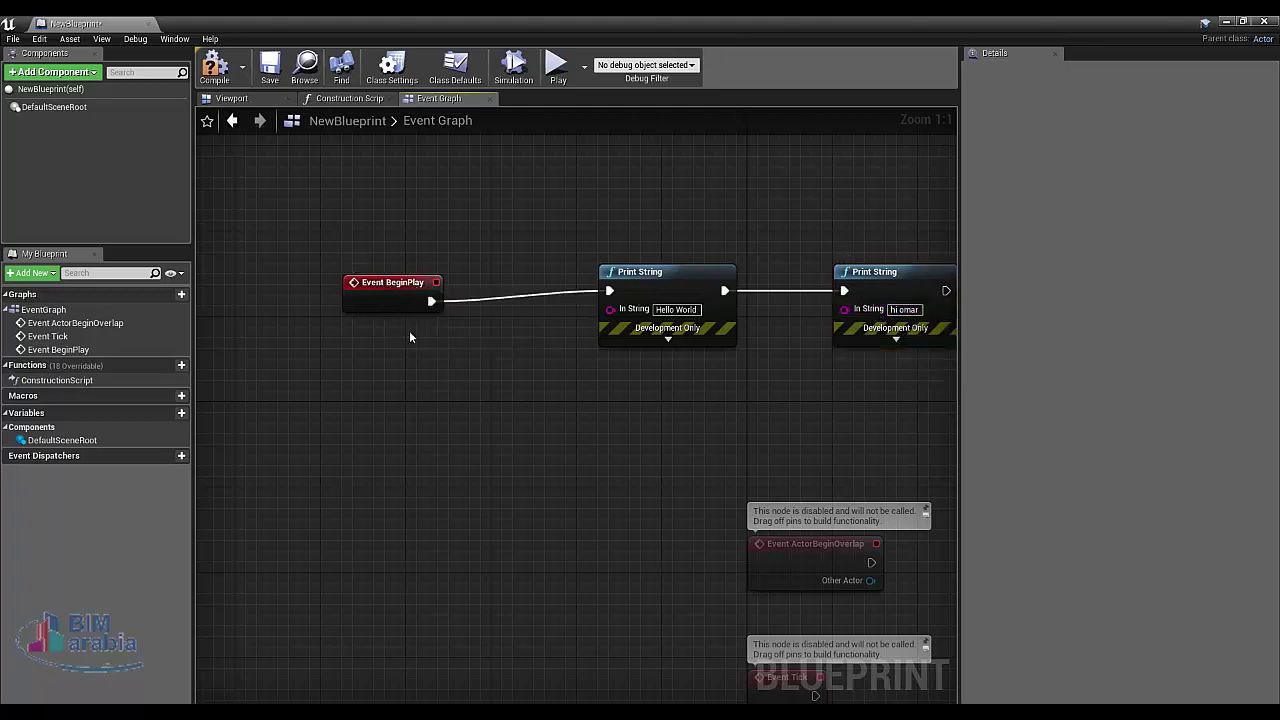
Save NewBlueprint and minimize its editor to reveal the level.
{"action": "left_click", "coordinate": [270, 68]}
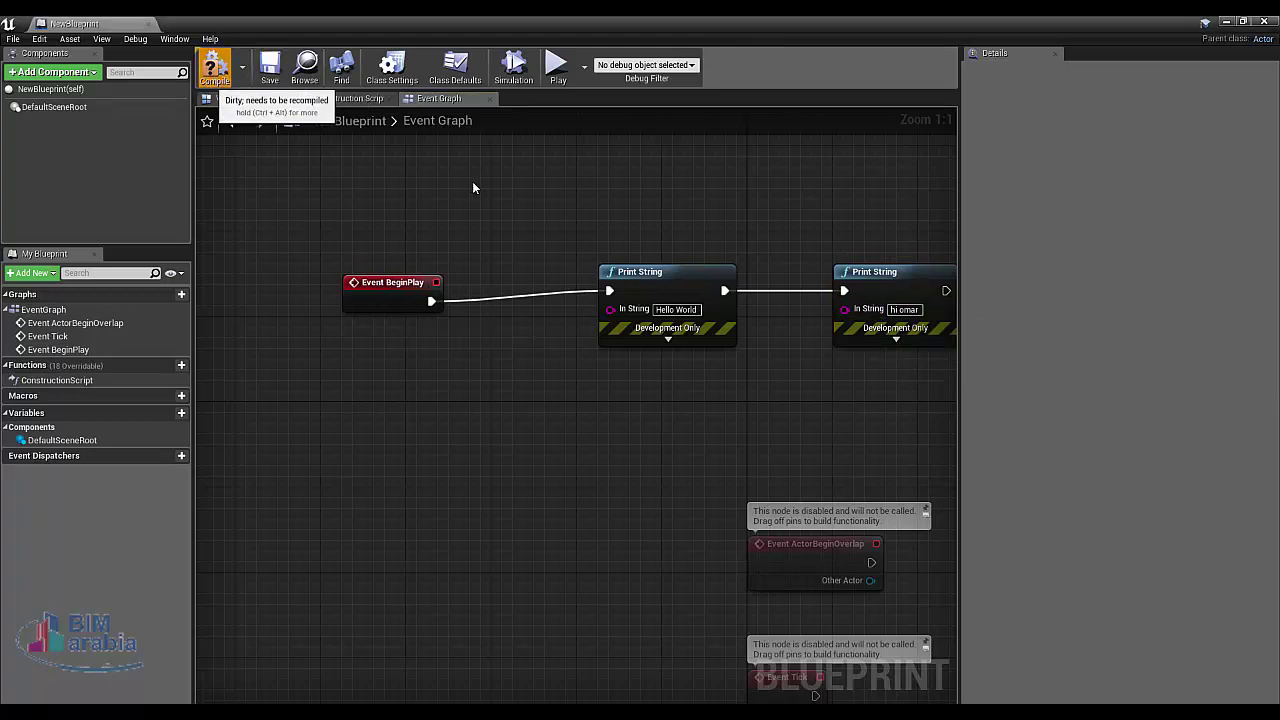
{"action": "left_click", "coordinate": [1244, 22]}
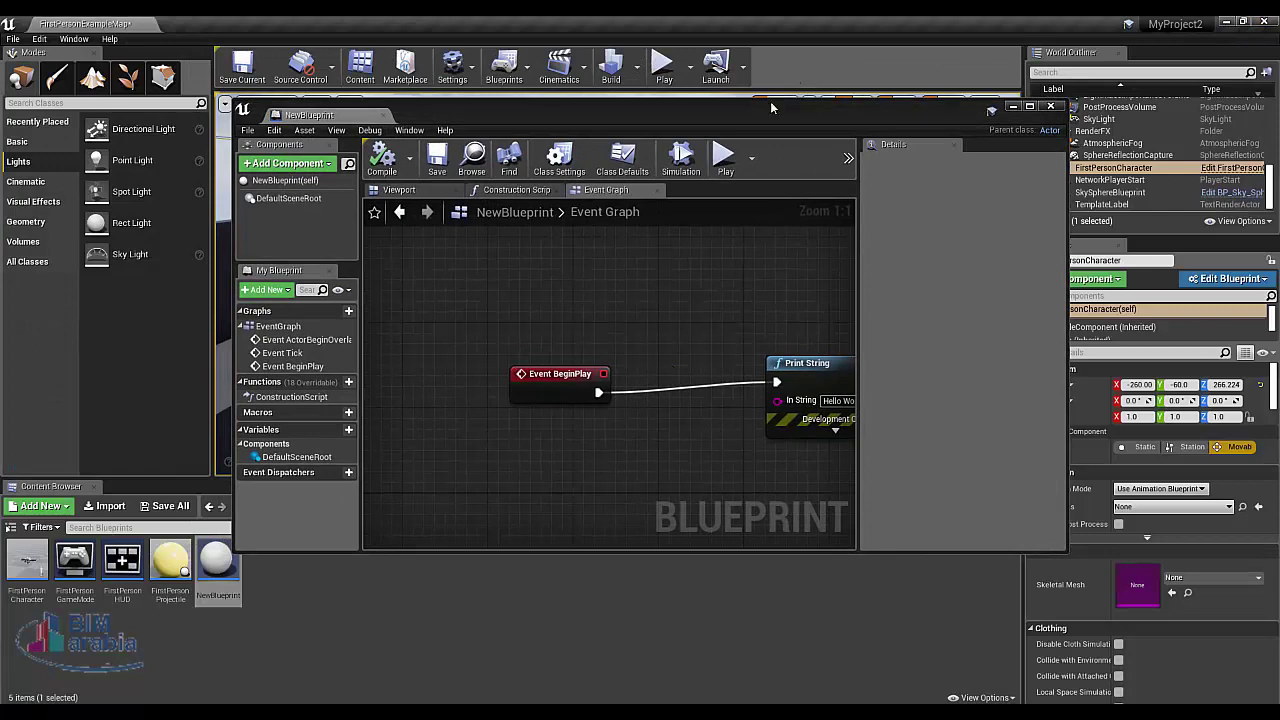
{"action": "left_click", "coordinate": [1013, 106]}
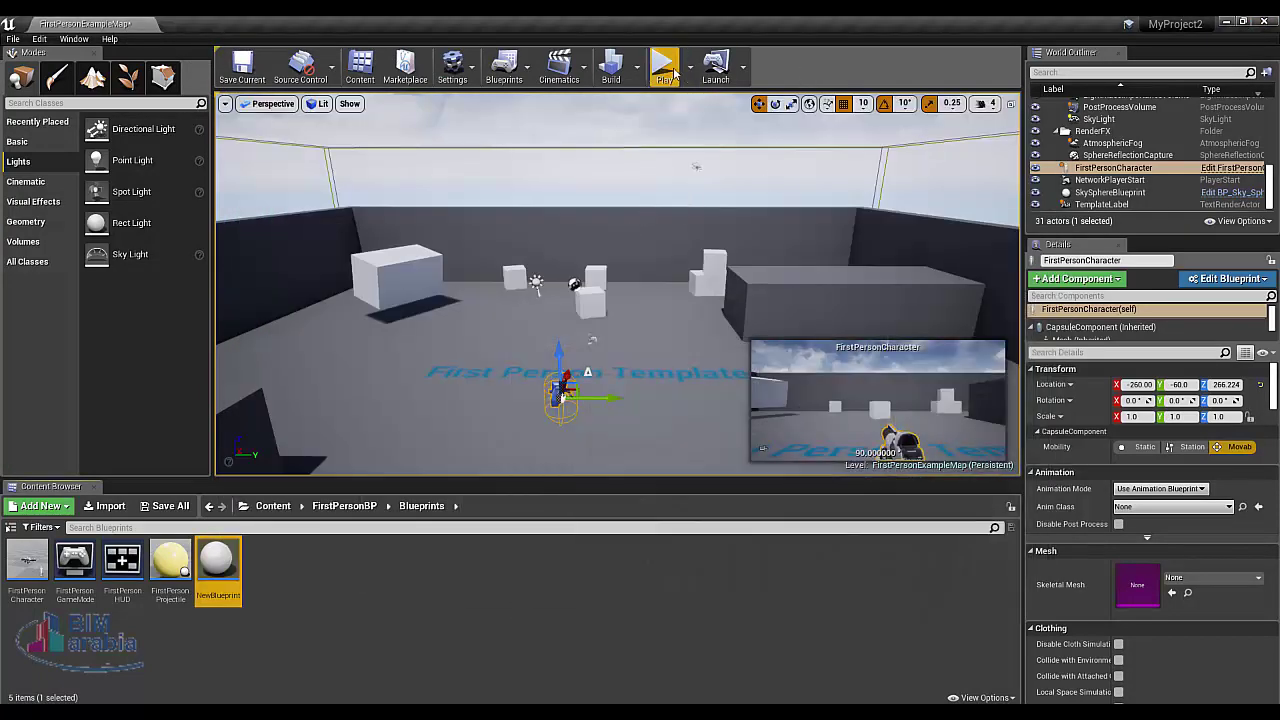
Drag a NewBlueprint actor into the level viewport and start Play.
{"action": "left_click", "coordinate": [230, 575]}
{"action": "left_click_drag", "start_coordinate": [234, 577], "coordinate": [530, 385]}
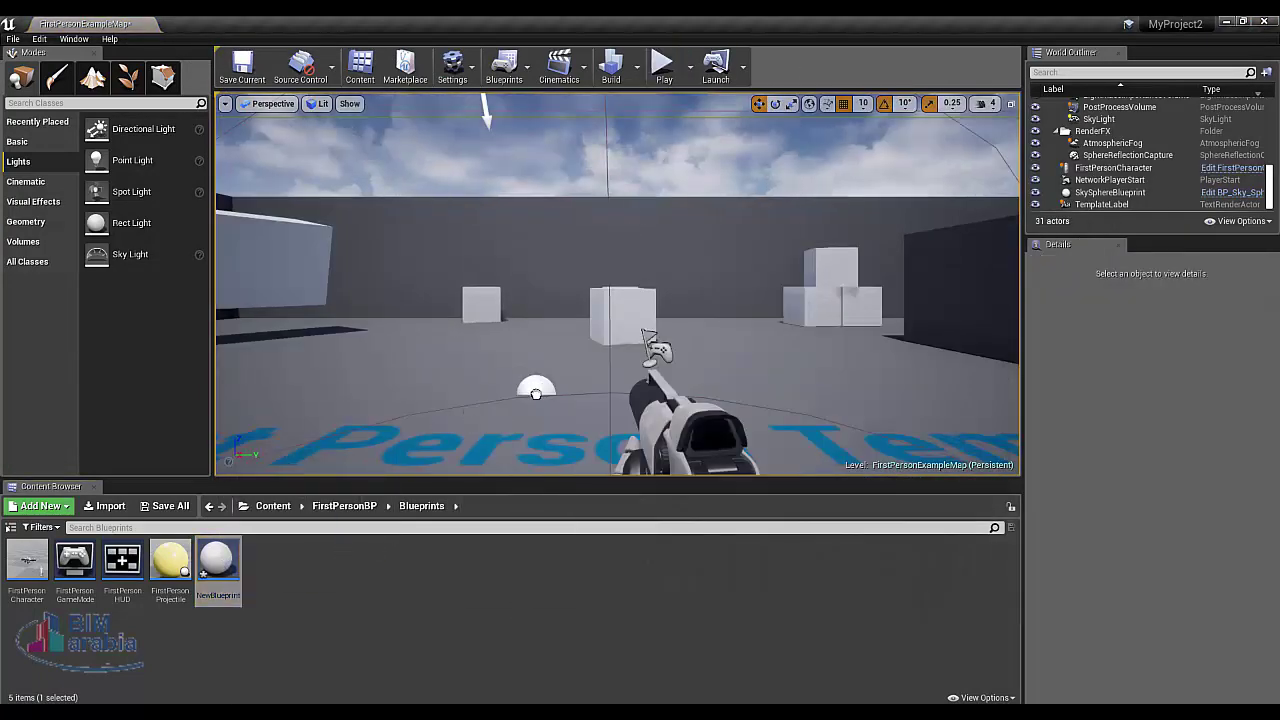
{"action": "left_click", "coordinate": [661, 72]}
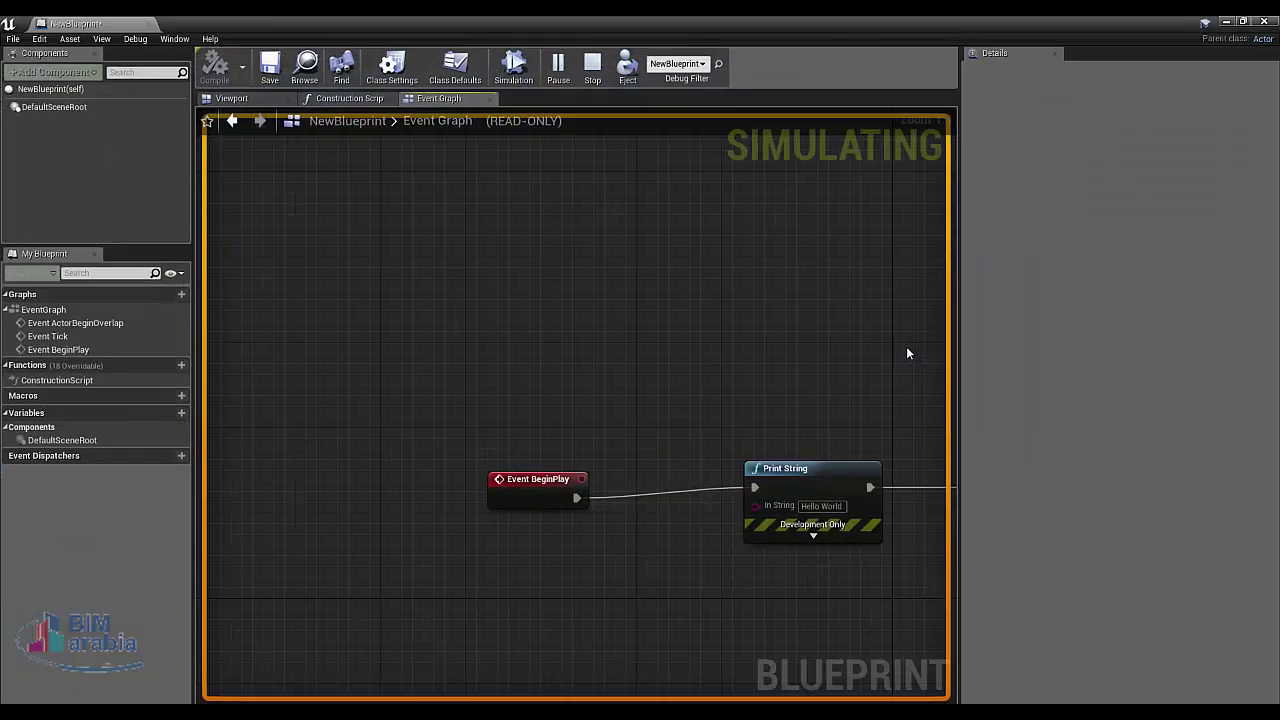
Stop play and change the Hello World Print String's Text Color to yellow.
{"action": "left_click", "coordinate": [813, 540]}
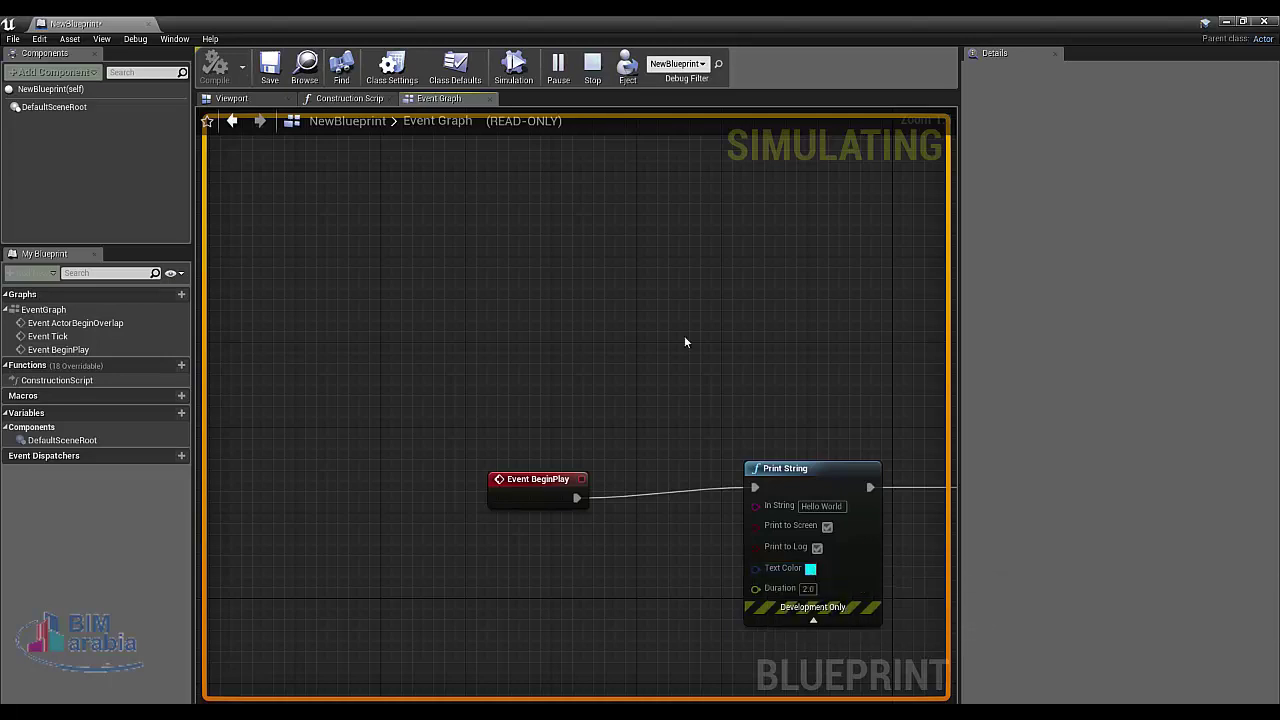
{"action": "left_click", "coordinate": [592, 66]}
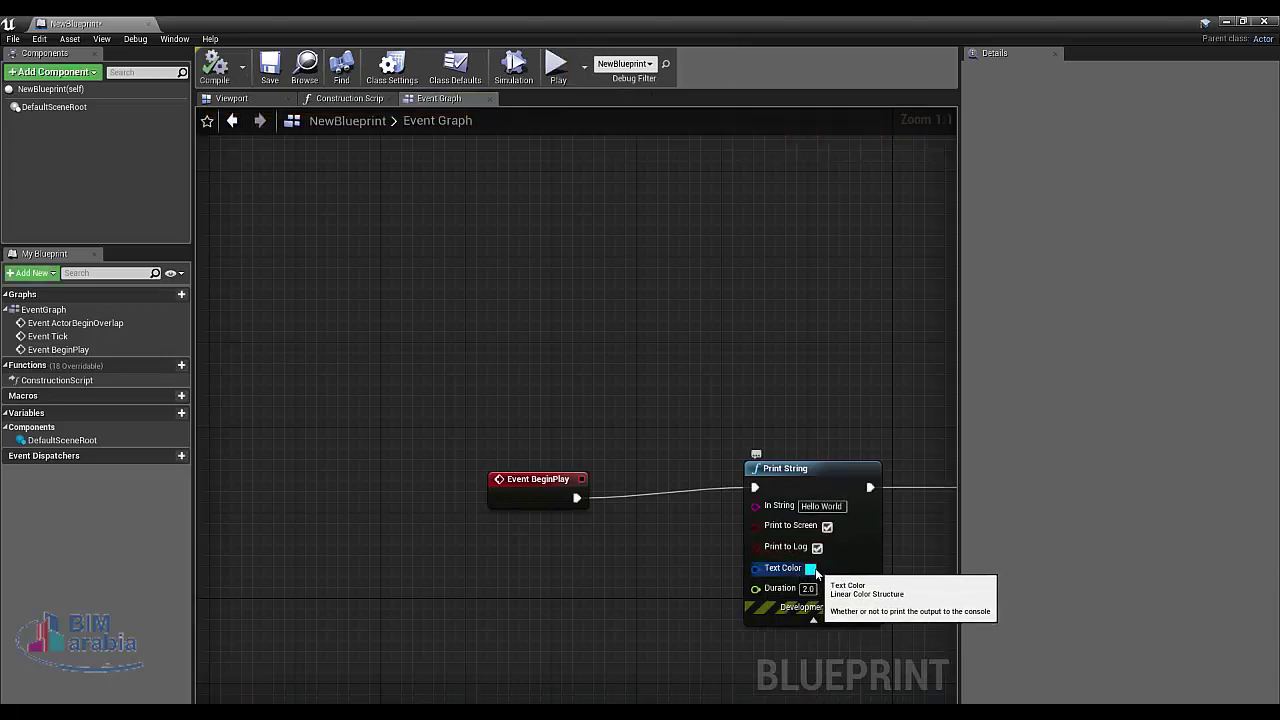
{"action": "left_click", "coordinate": [810, 568]}
{"action": "left_click_drag", "start_coordinate": [903, 493], "coordinate": [936, 514]}
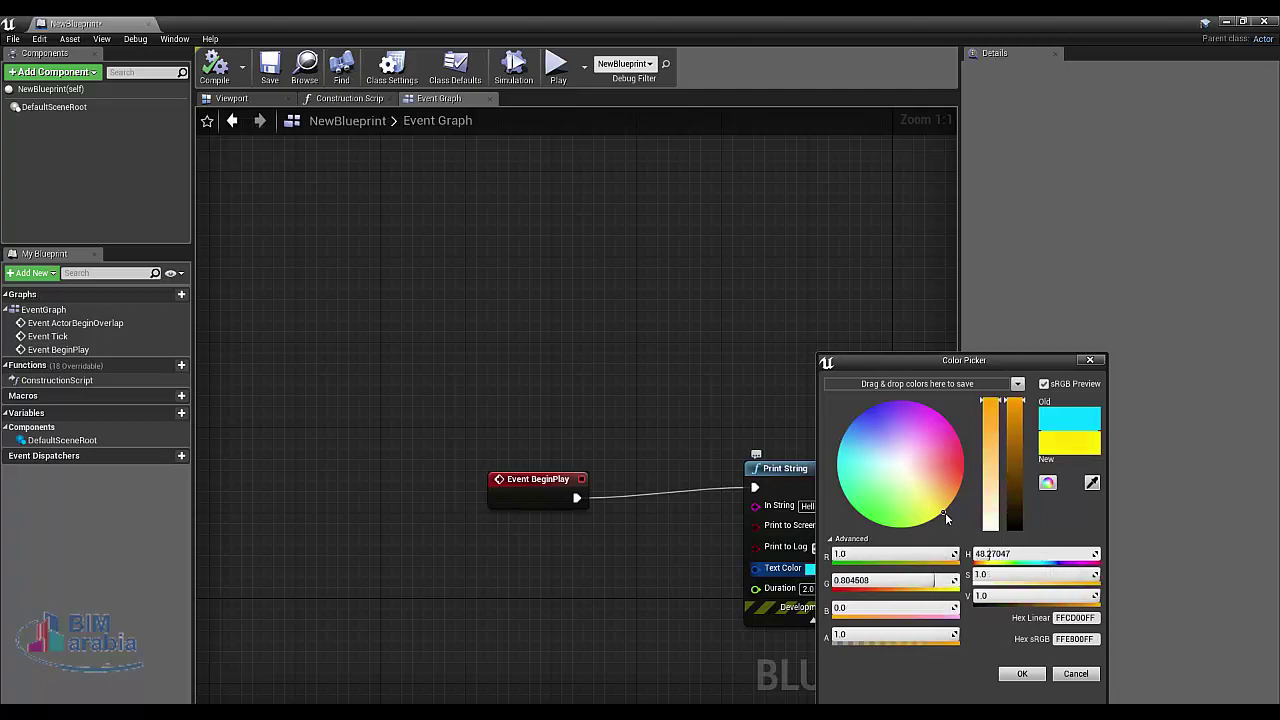
{"action": "left_click", "coordinate": [1022, 673]}
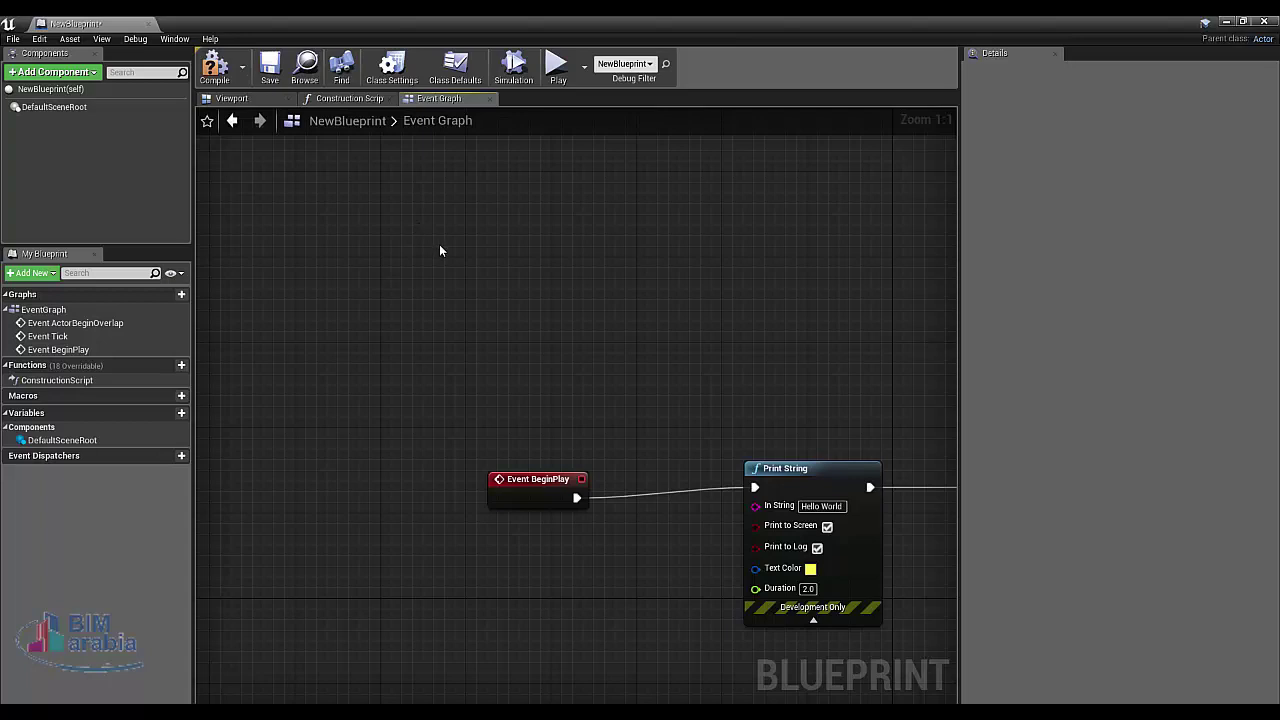
Add an Event Tick node to the graph by searching 'TICK'.
{"action": "right_click", "coordinate": [538, 338]}
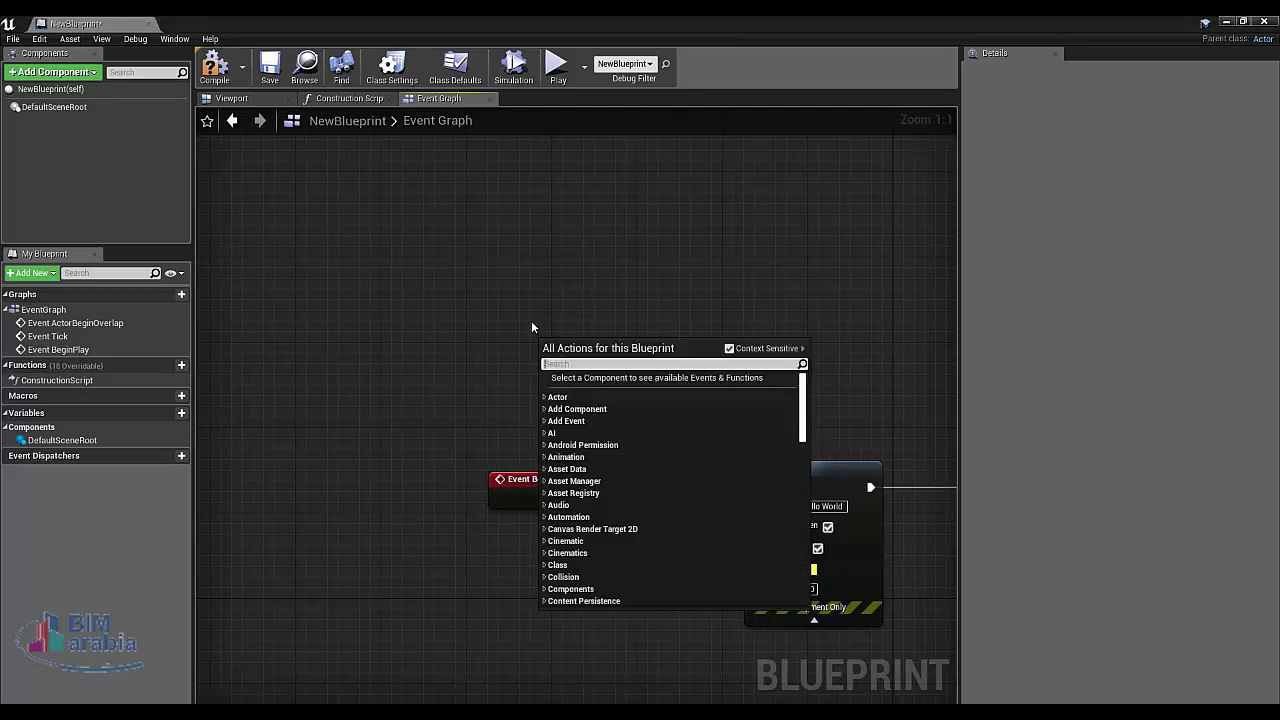
{"action": "type", "text": "TI"}
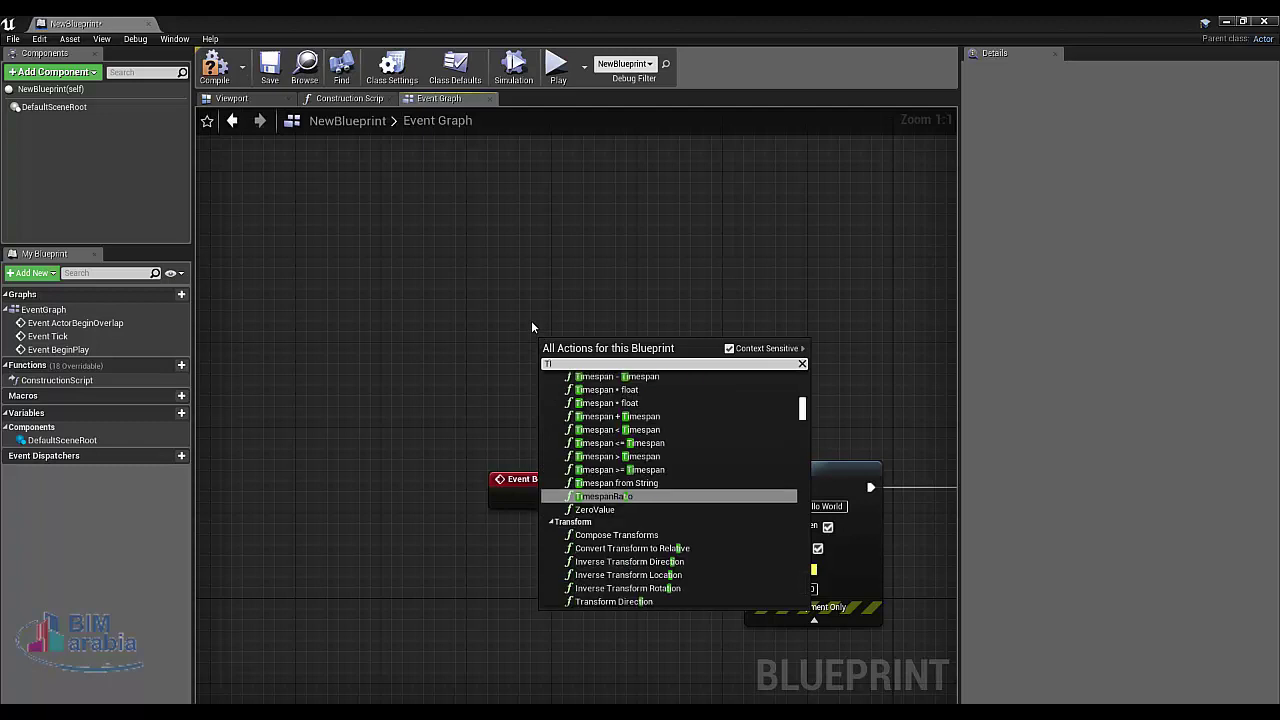
{"action": "type", "text": "CK"}
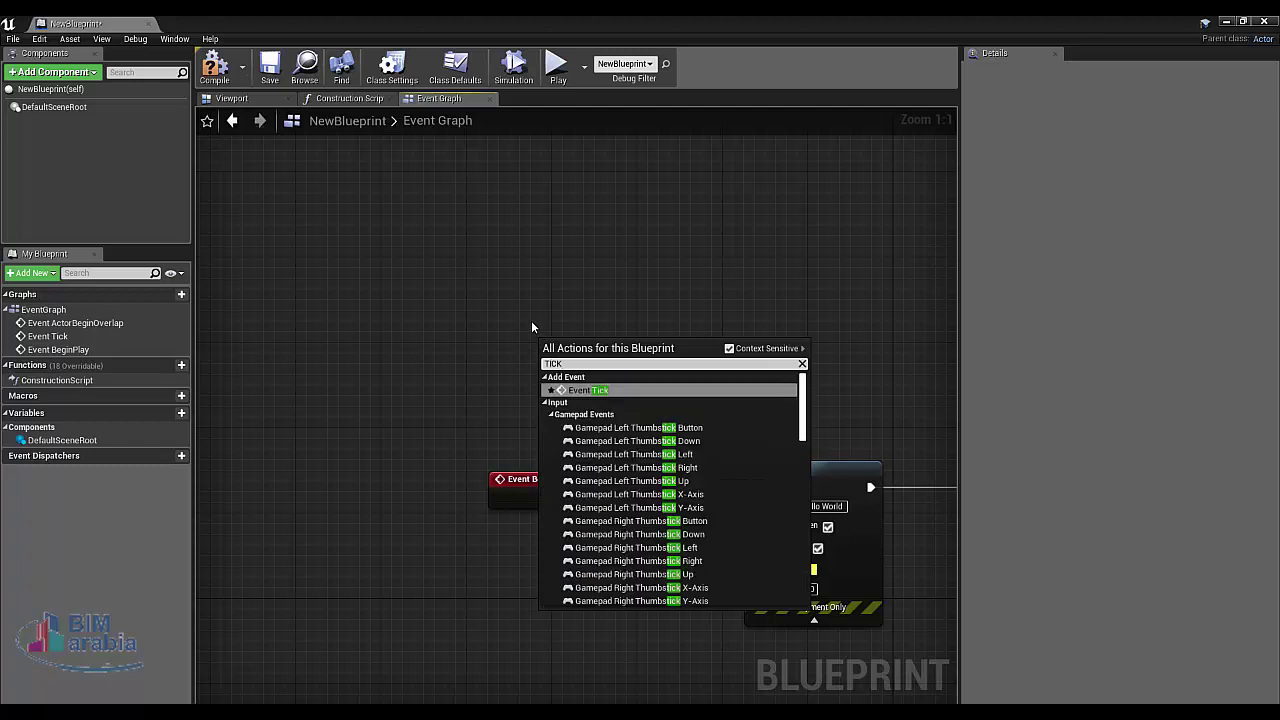
{"action": "left_click", "coordinate": [600, 391]}
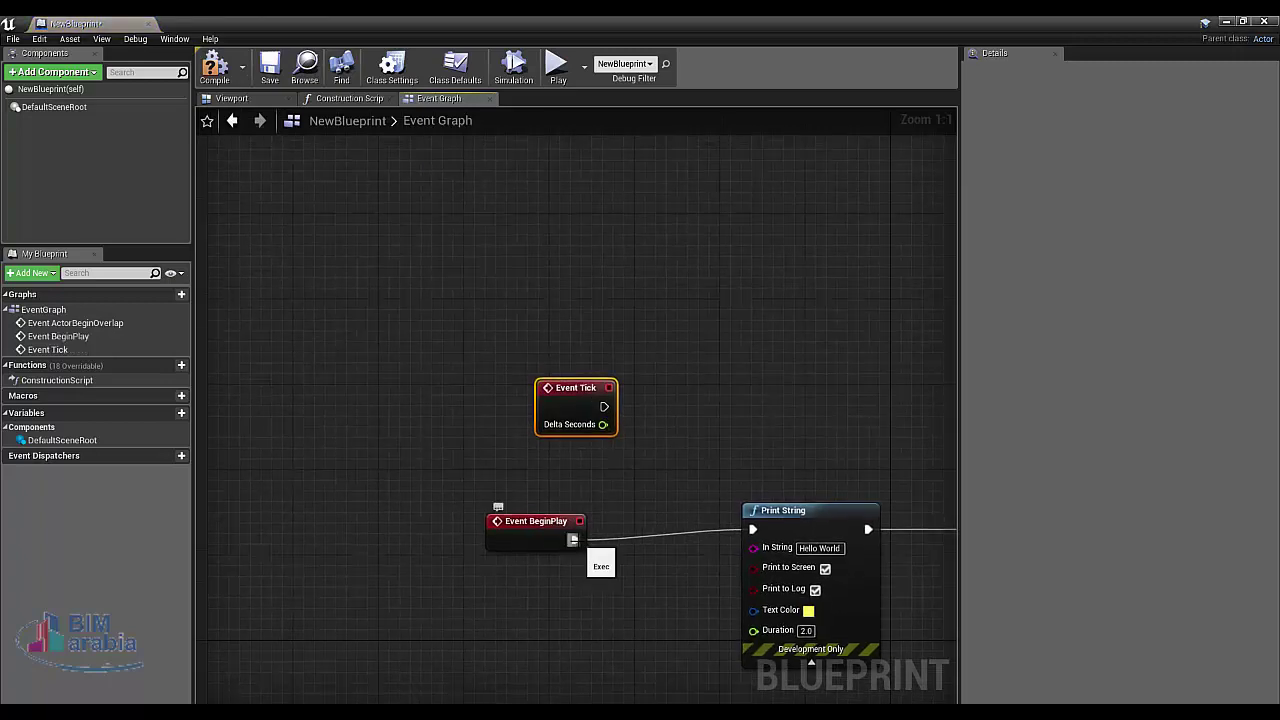
Break Event BeginPlay's link to Print String and delete the BeginPlay node.
{"action": "right_click", "coordinate": [575, 541]}
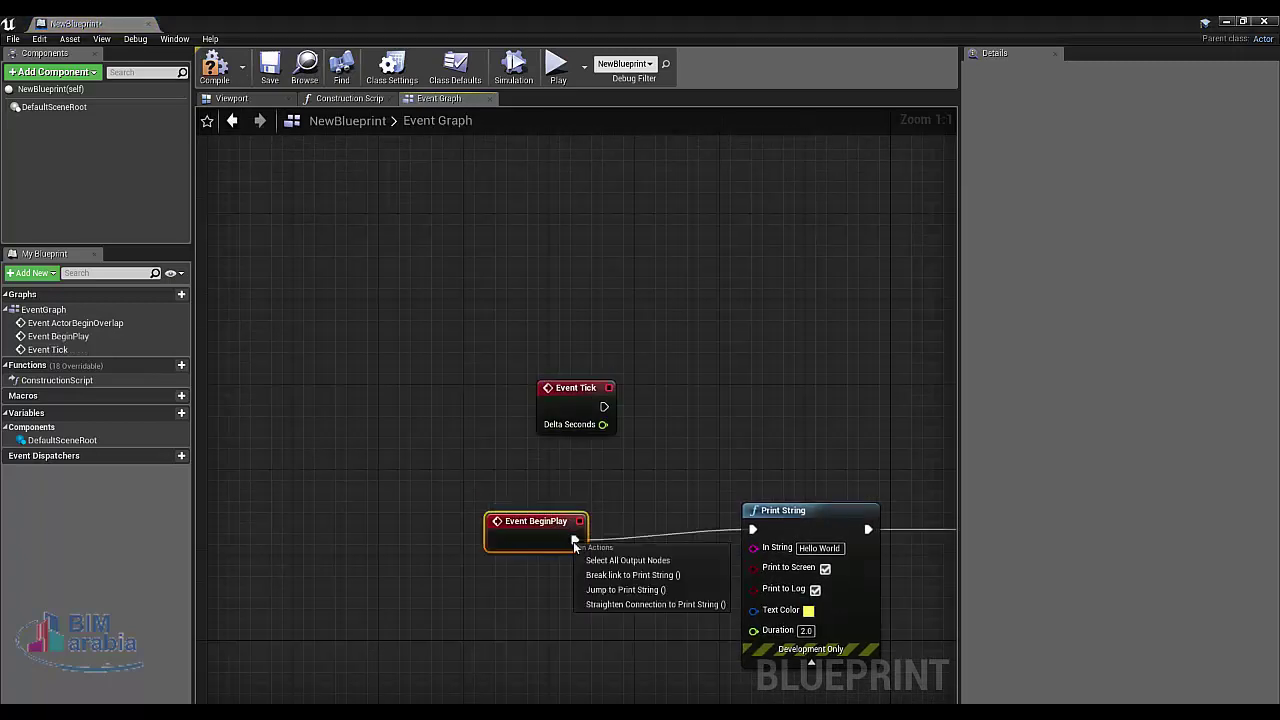
{"action": "left_click", "coordinate": [630, 575]}
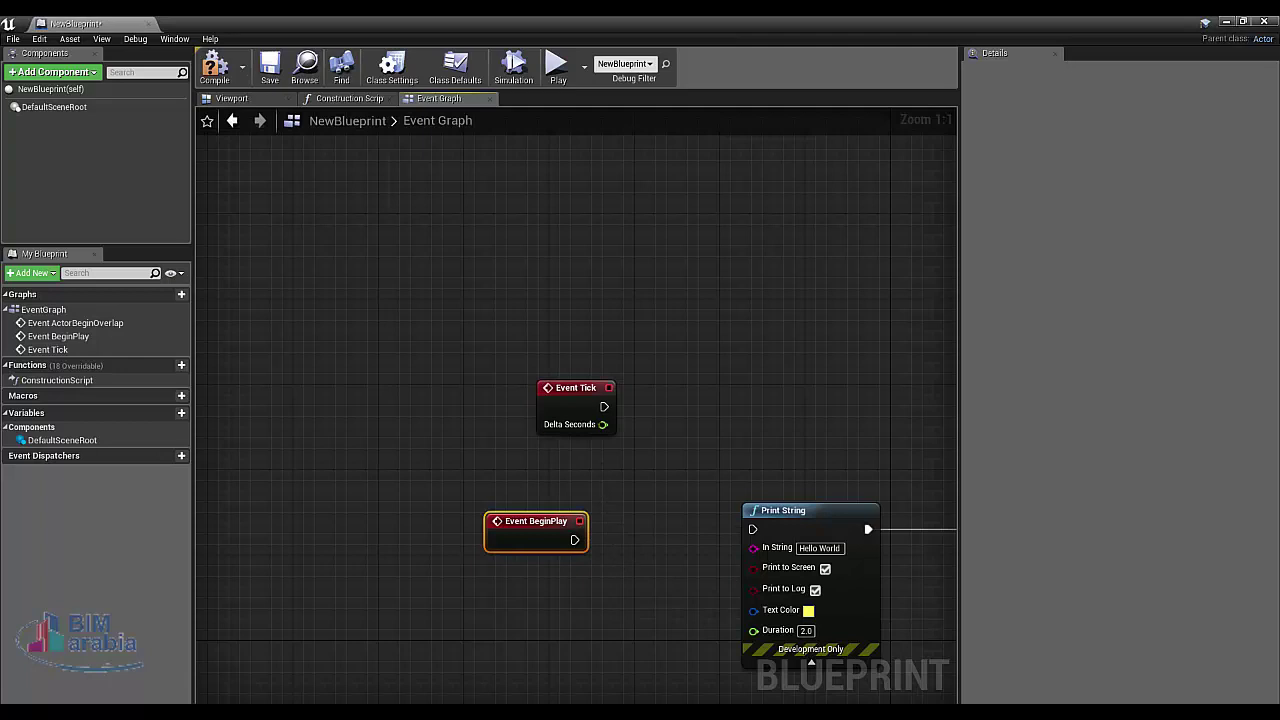
{"action": "right_click", "coordinate": [552, 522]}
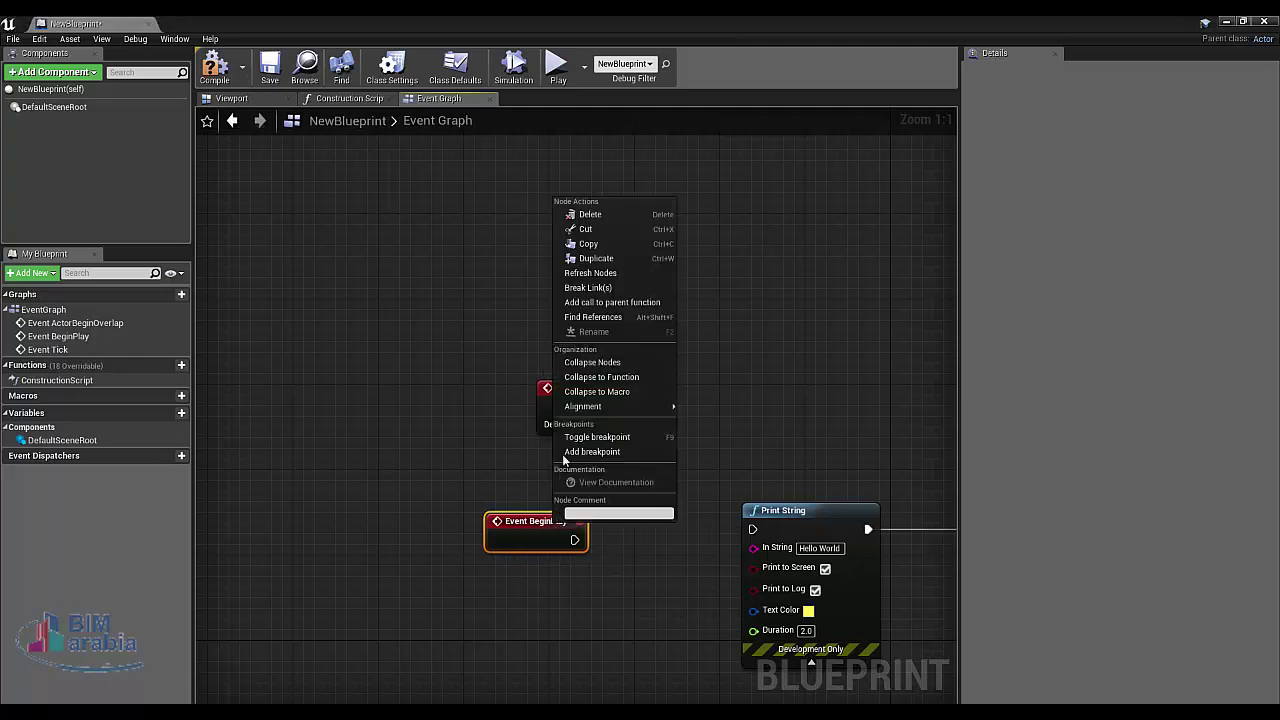
{"action": "left_click", "coordinate": [600, 215]}
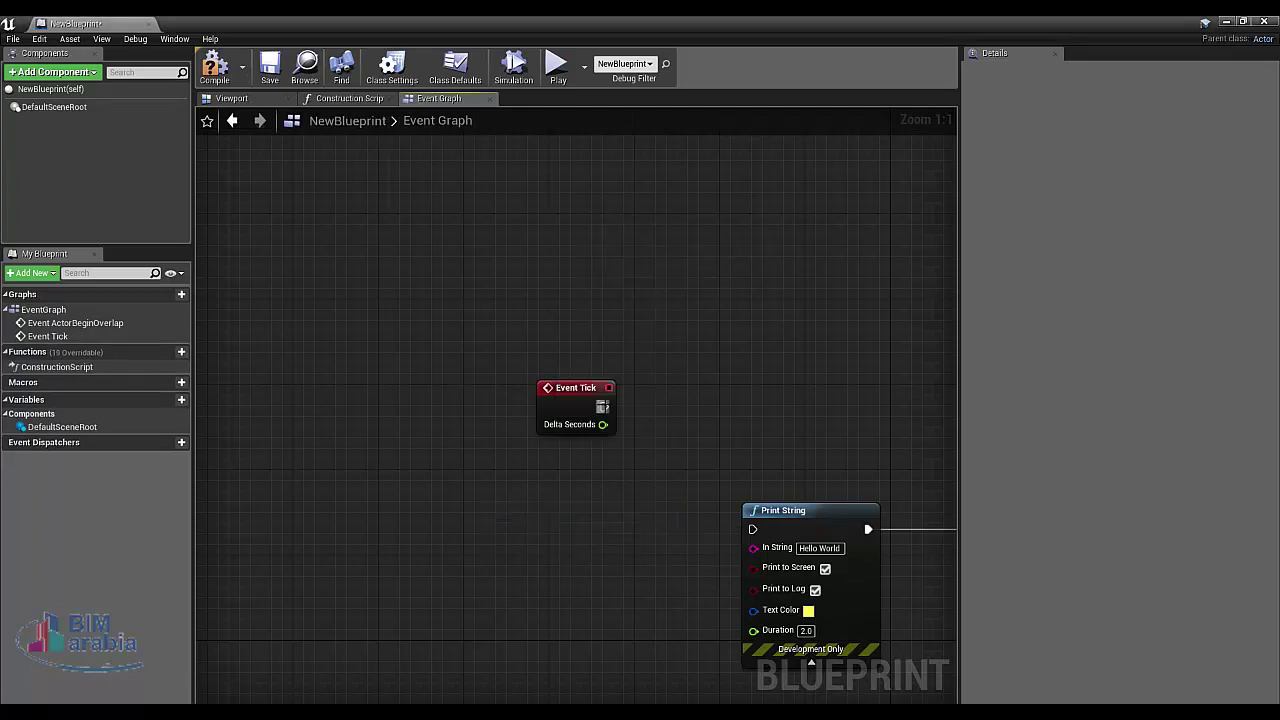
Connect Event Tick to the Hello World Print String and compile the blueprint.
{"action": "left_click_drag", "start_coordinate": [602, 406], "coordinate": [753, 529]}
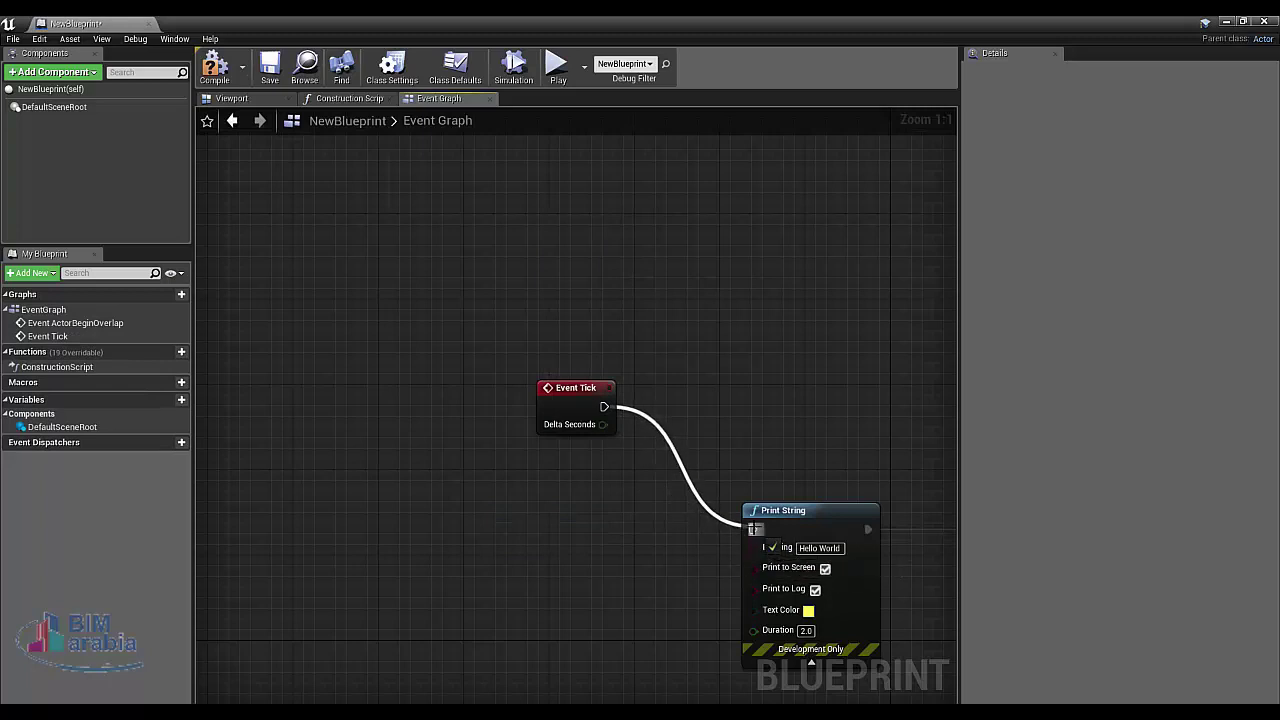
{"action": "left_click_drag", "start_coordinate": [546, 489], "coordinate": [556, 542]}
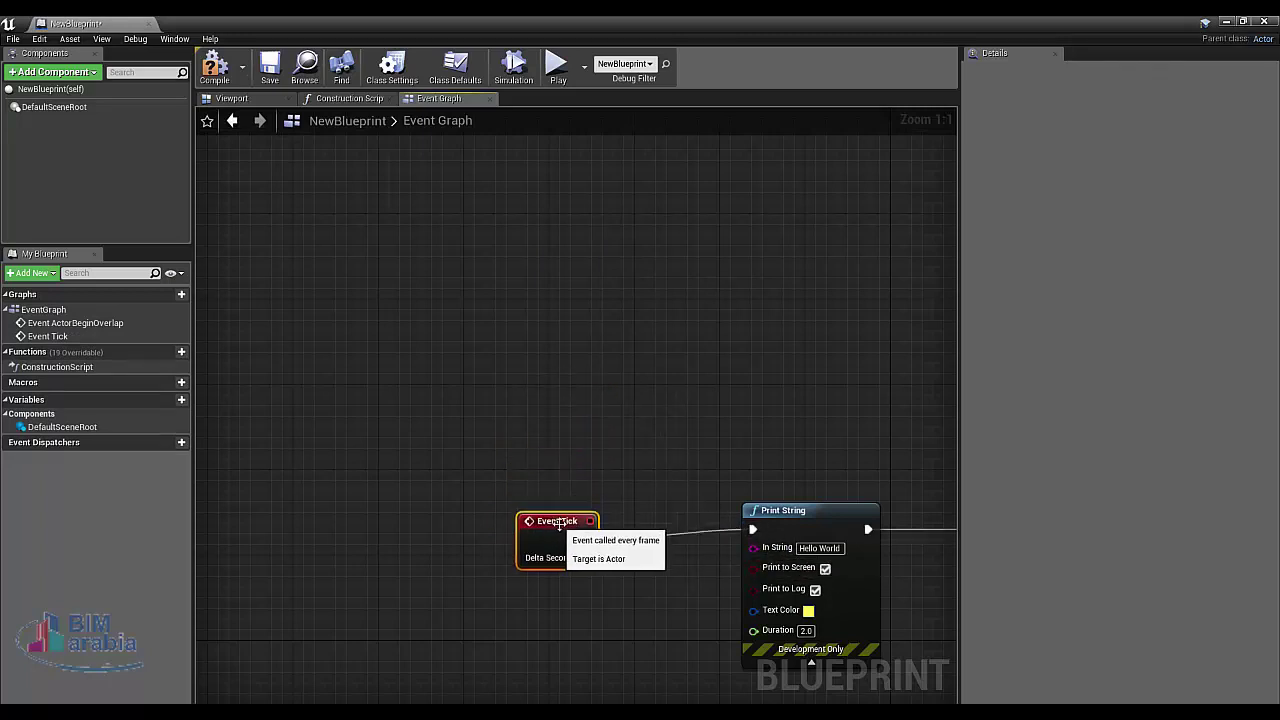
{"action": "left_click", "coordinate": [230, 79]}
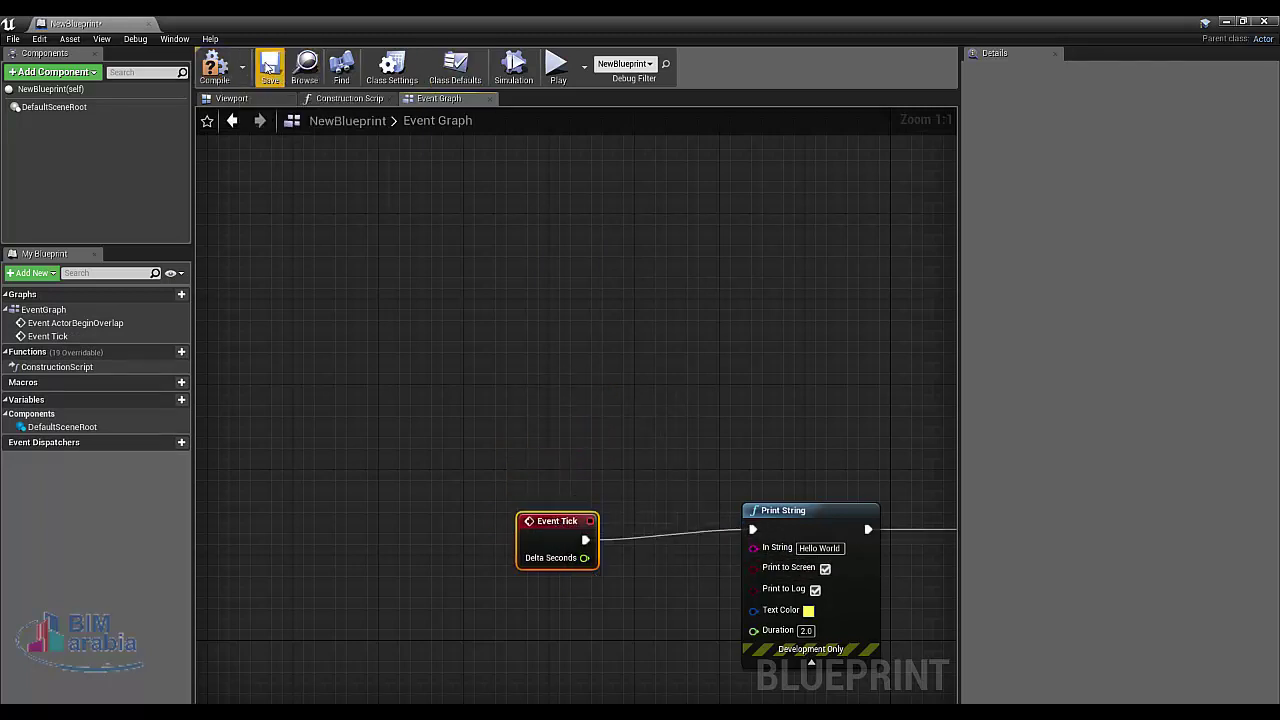
Save the Blueprint, then play the level so 'Hello World' and 'hi omar' print repeatedly.
{"action": "left_click", "coordinate": [277, 63]}
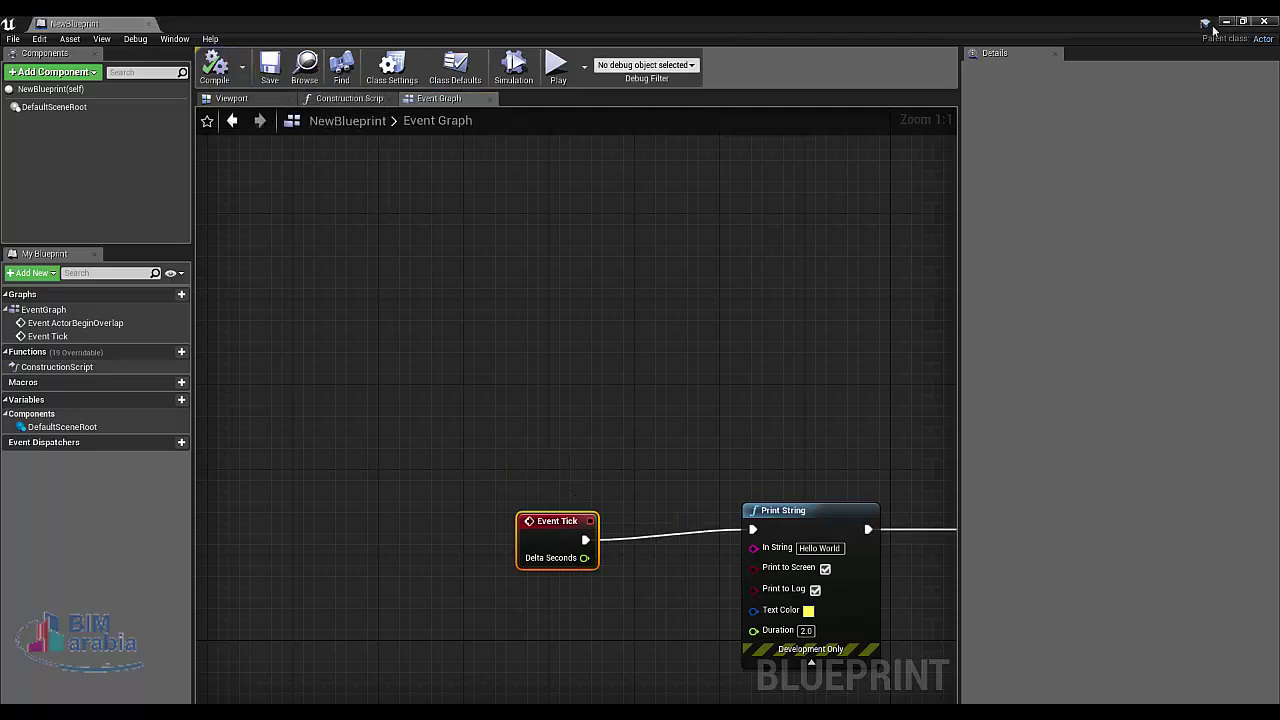
{"action": "left_click", "coordinate": [1224, 22]}
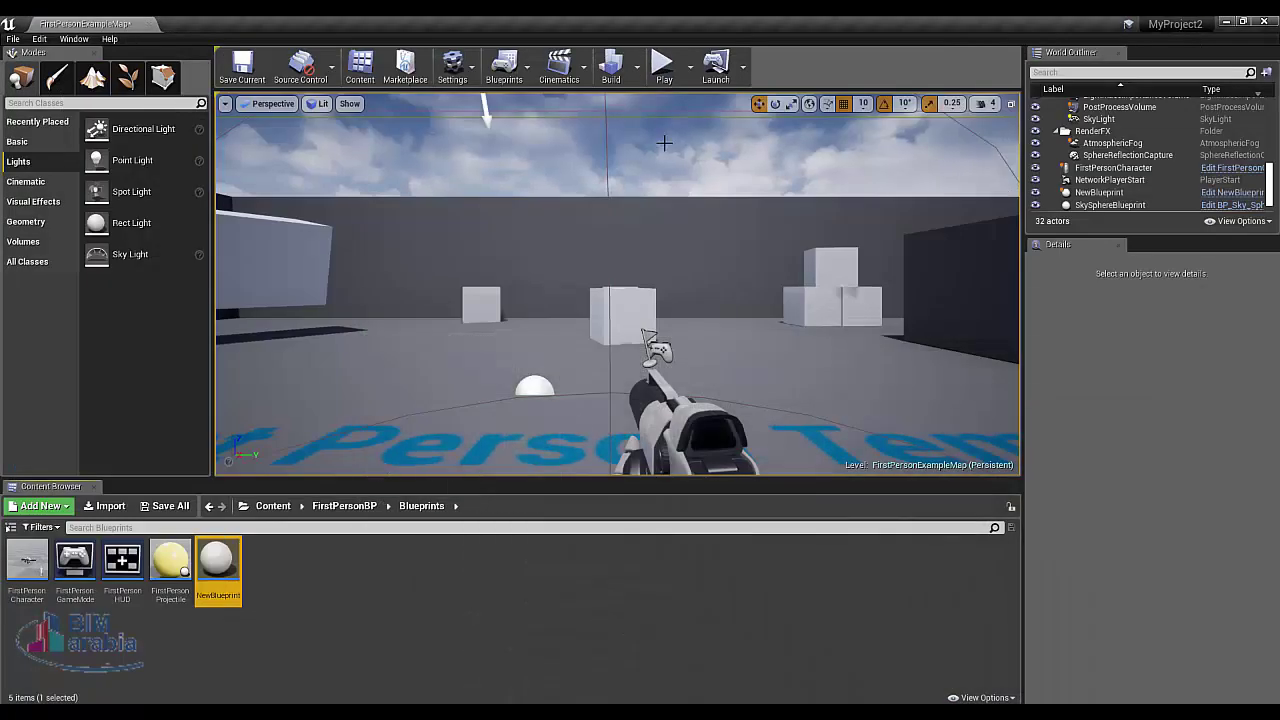
{"action": "left_click", "coordinate": [663, 64]}
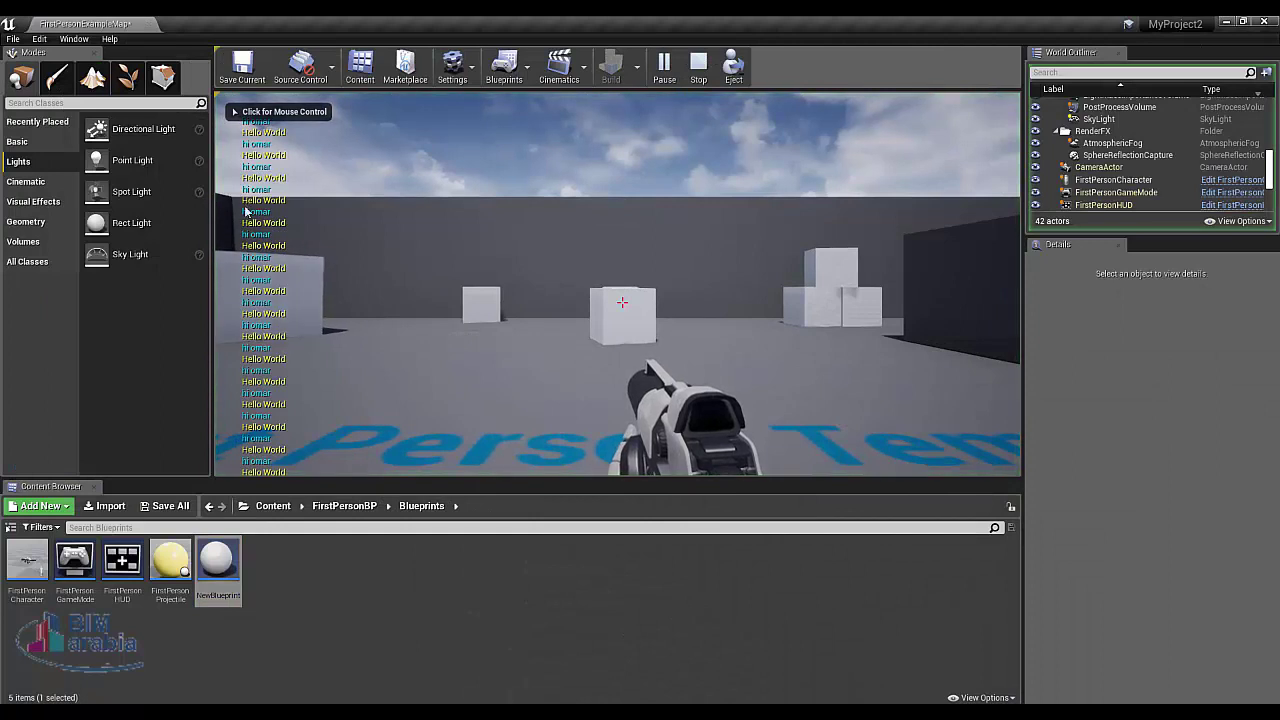